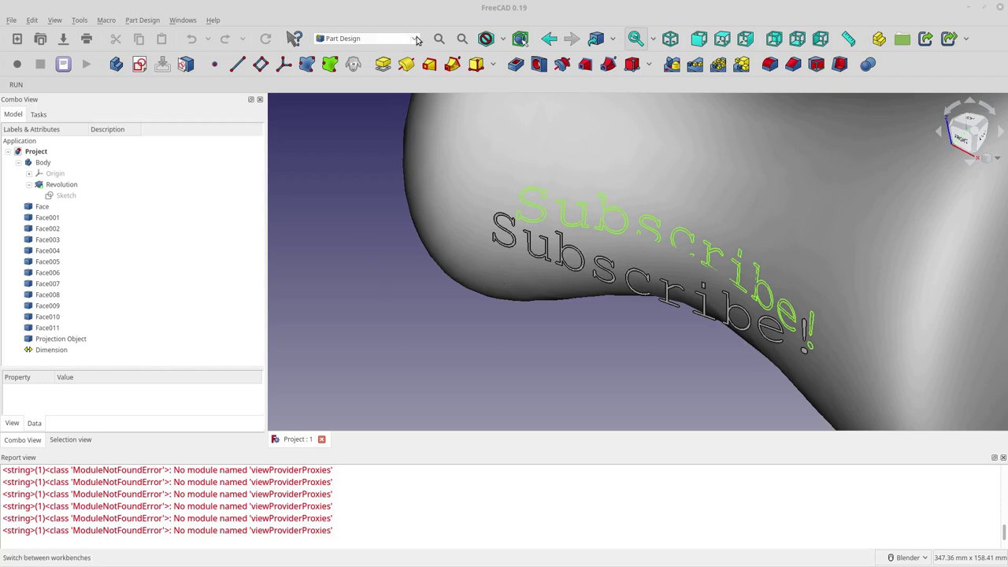
Switch to the Part workbench and close the Report view to enlarge the 3D view
left_click(371, 38)
left_click(351, 205)
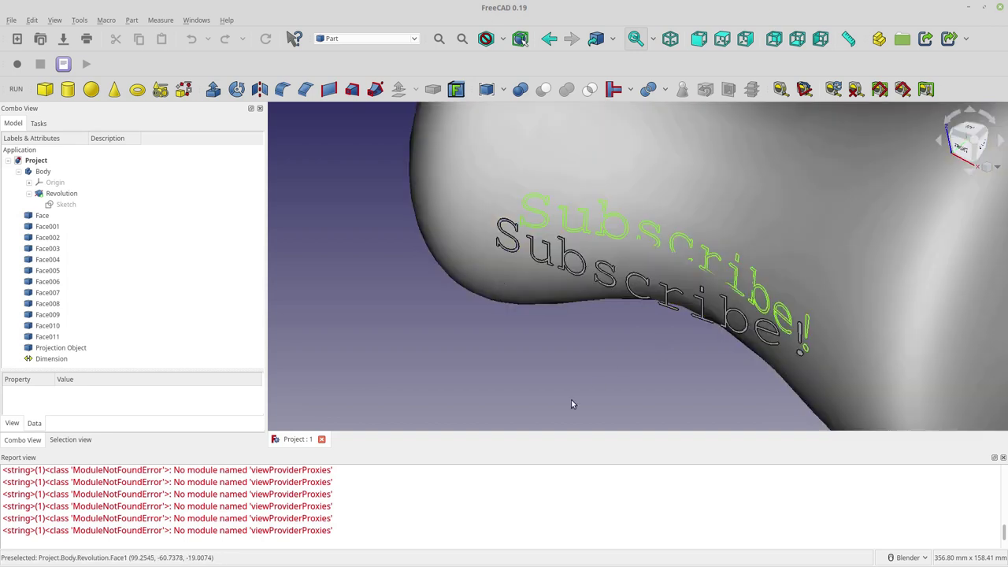
left_click(1002, 458)
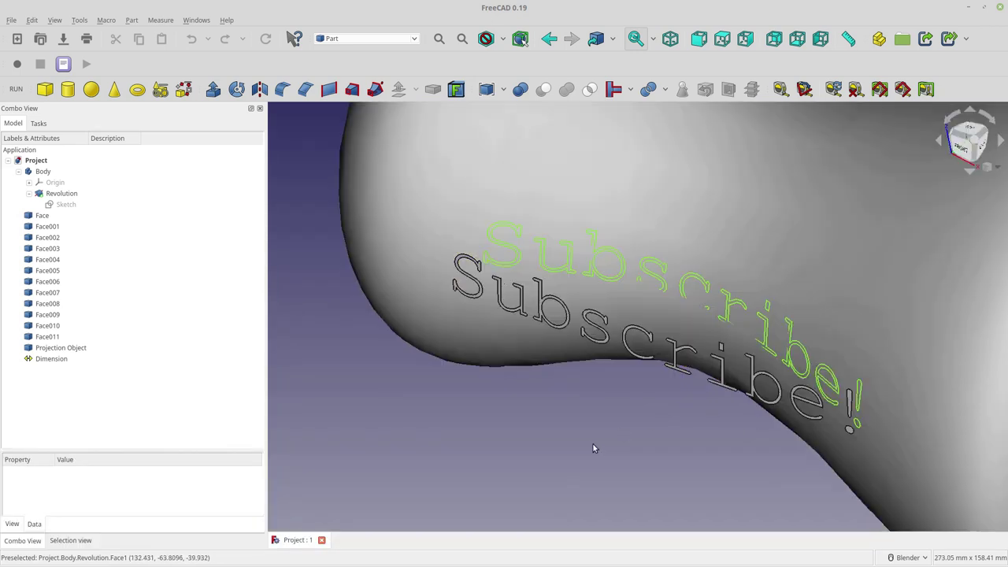
Orbit and zoom the view around the two projected Subscribe! texts
middle_click_drag(585, 433, 569, 366)
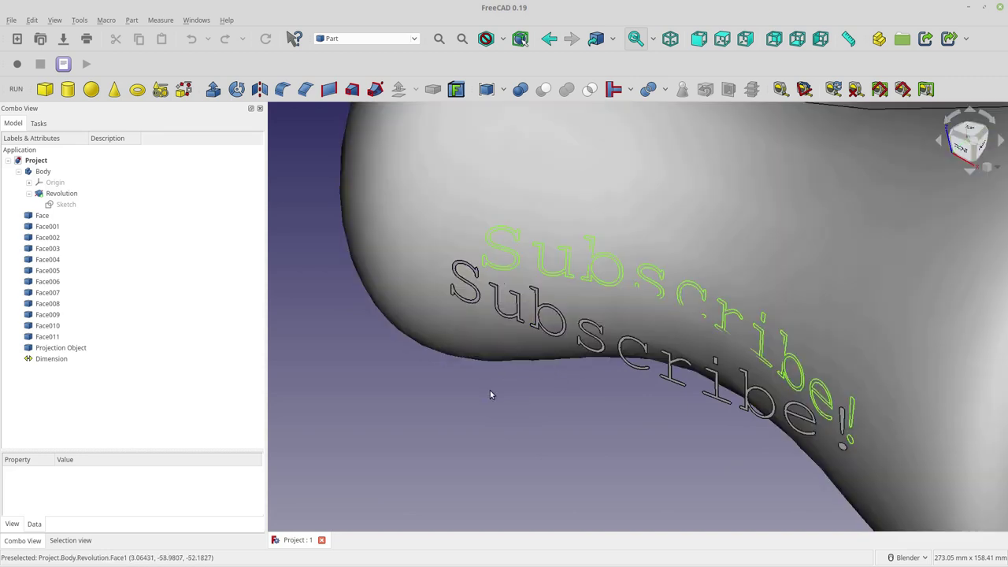
middle_click_drag(489, 390, 492, 396)
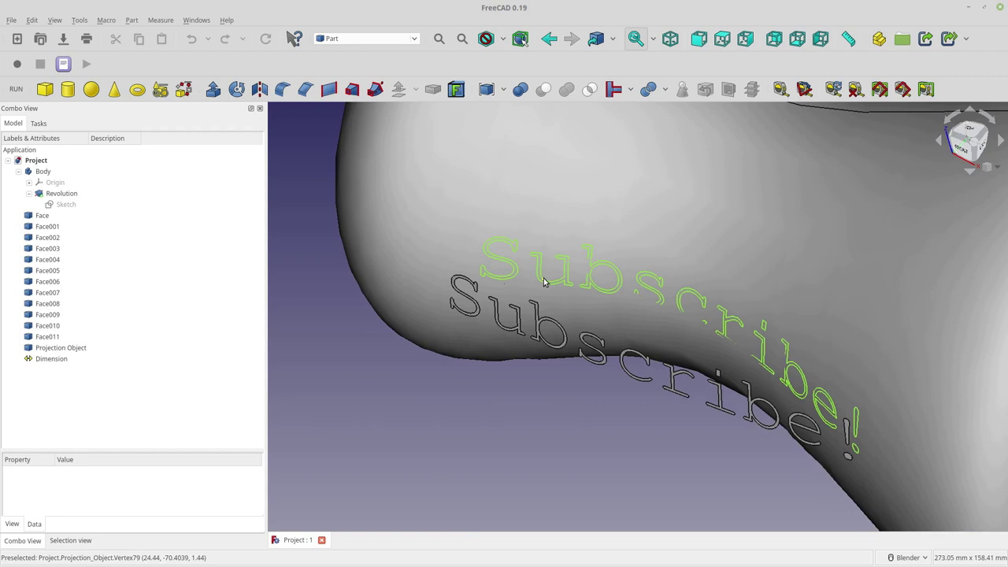
middle_click_drag(543, 282, 575, 329)
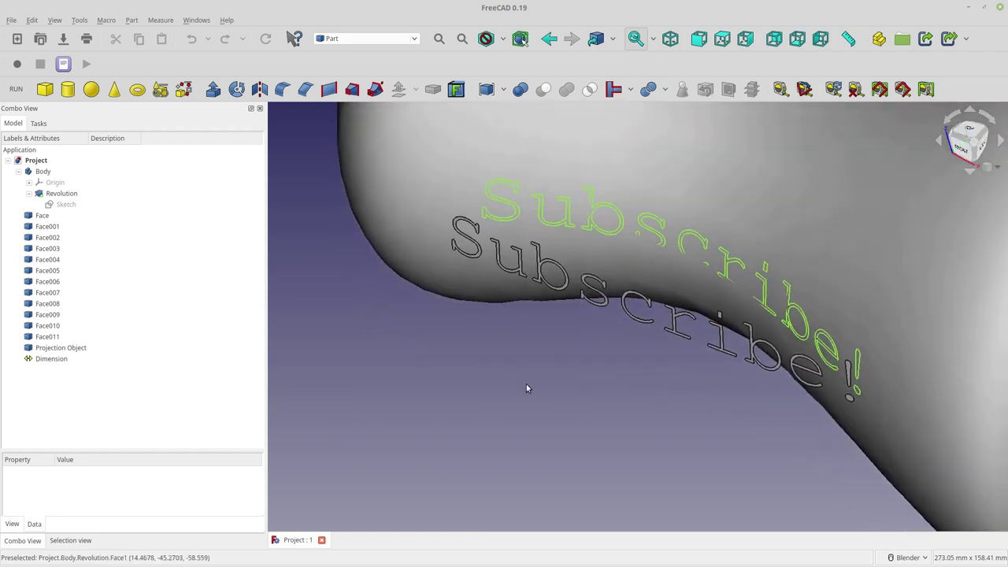
scroll(504, 381, "down", 2)
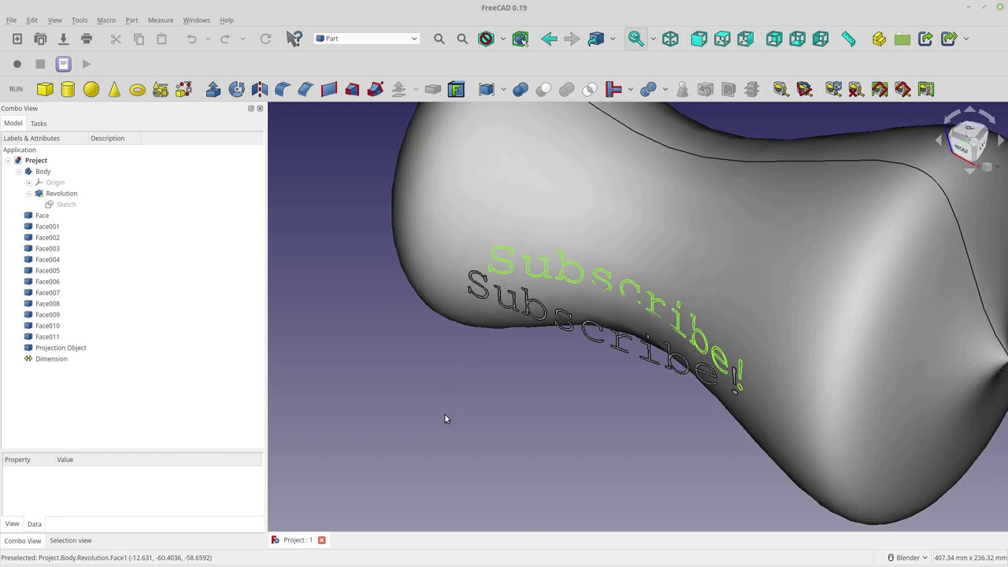
mouse_move(446, 415)
middle_mouse_down()
mouse_move(472, 428)
mouse_move(450, 418)
middle_mouse_up()
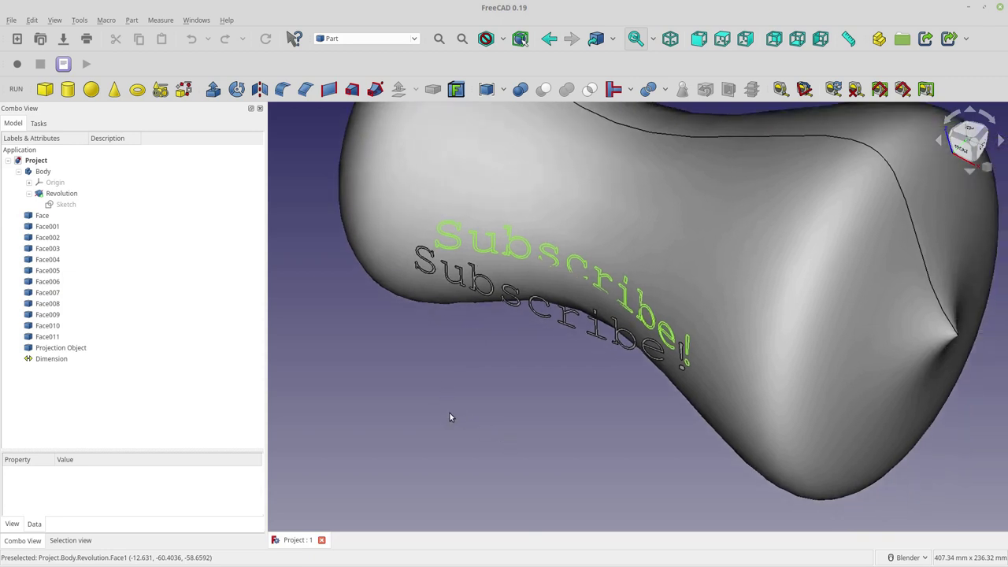
left_click(226, 20)
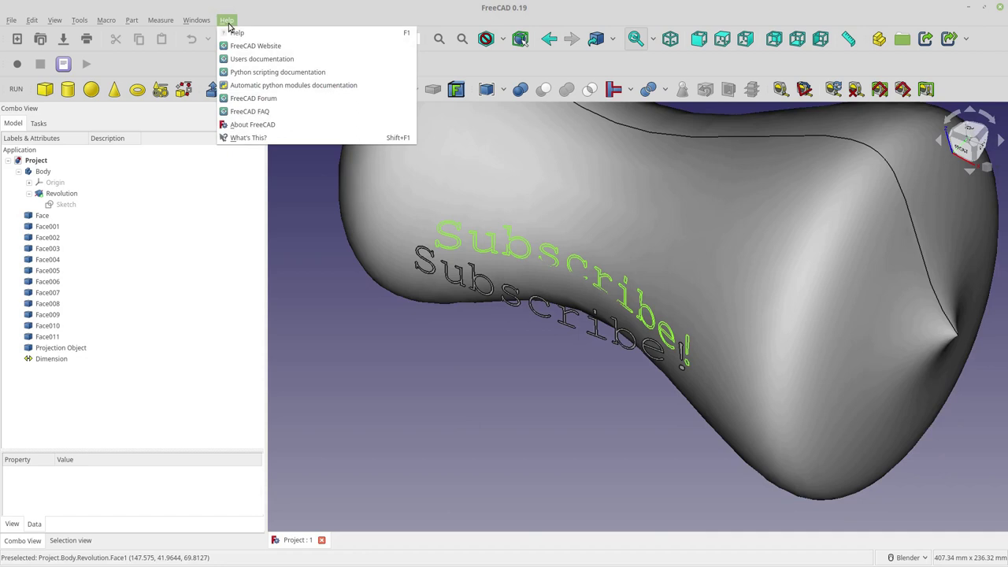
left_click(244, 125)
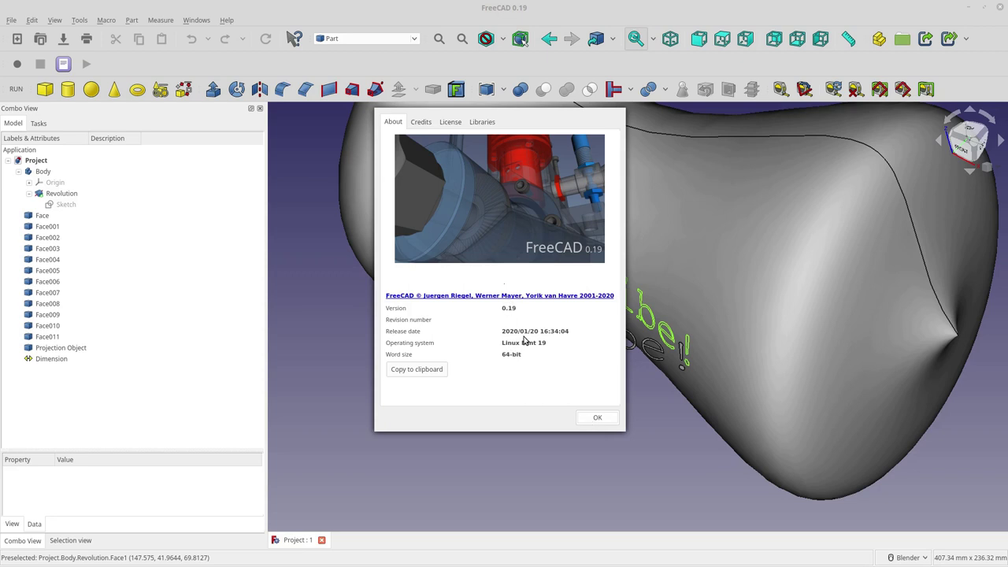
left_click(598, 417)
middle_click_drag(517, 446, 477, 459)
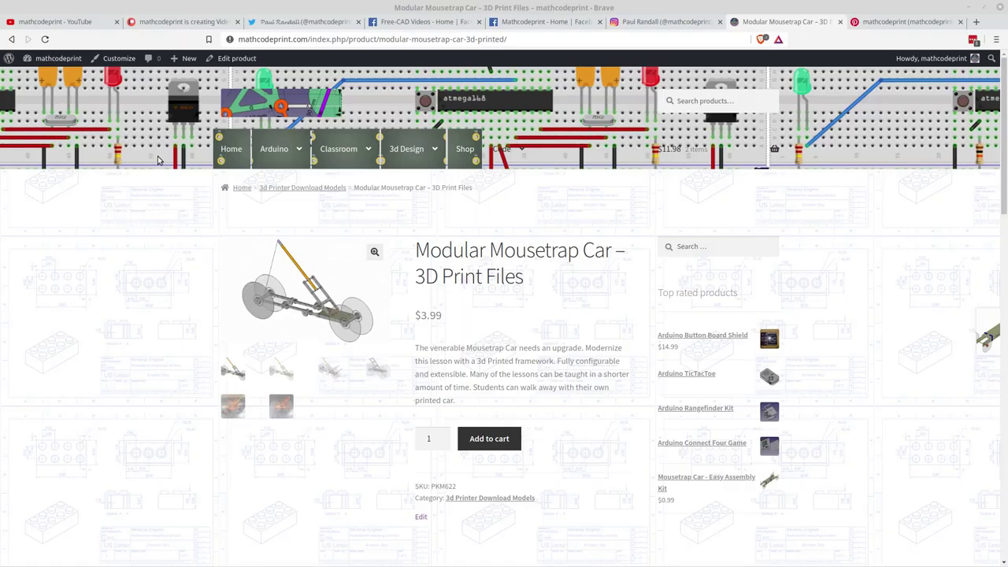
Browse the Patreon, Twitter, Facebook, Instagram and Pinterest tabs, ending on the Free-CAD Videos Facebook page
left_click(155, 28)
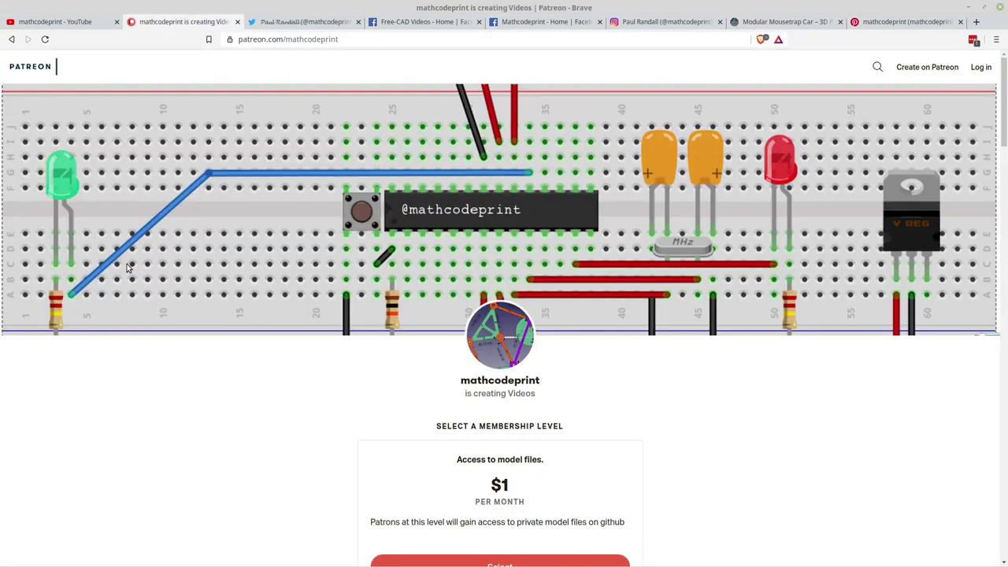
left_click(337, 22)
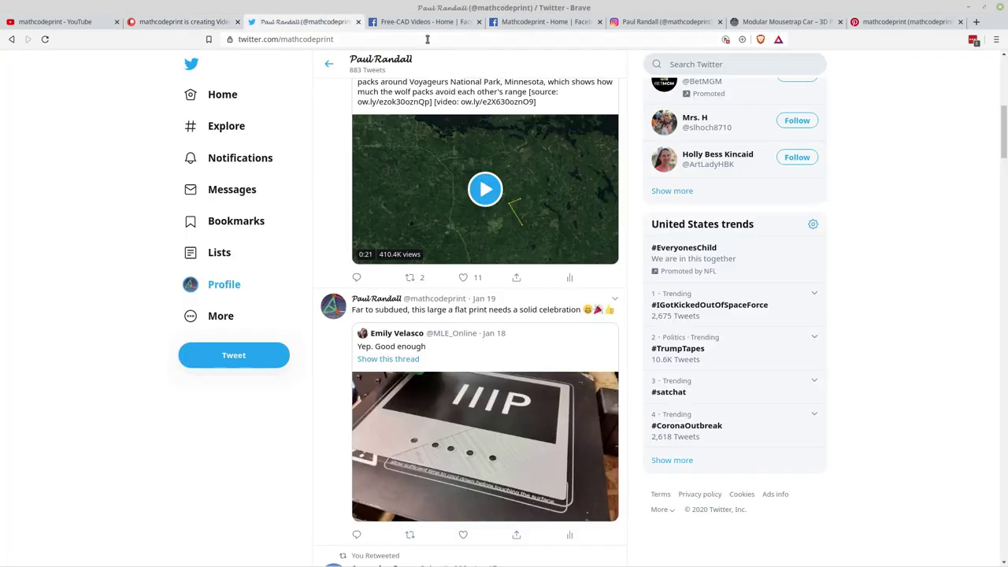
left_click(542, 22)
left_click(679, 22)
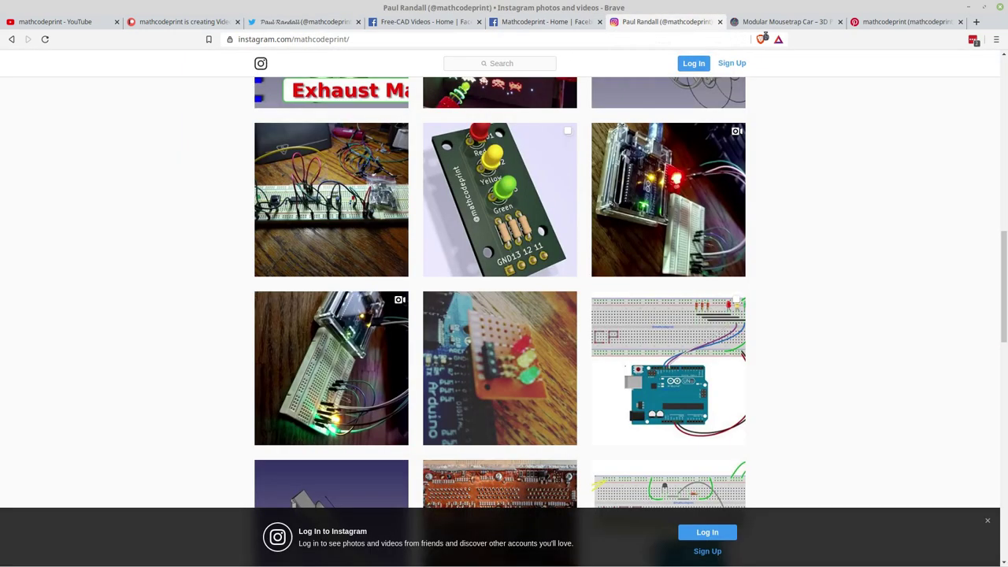
left_click(888, 22)
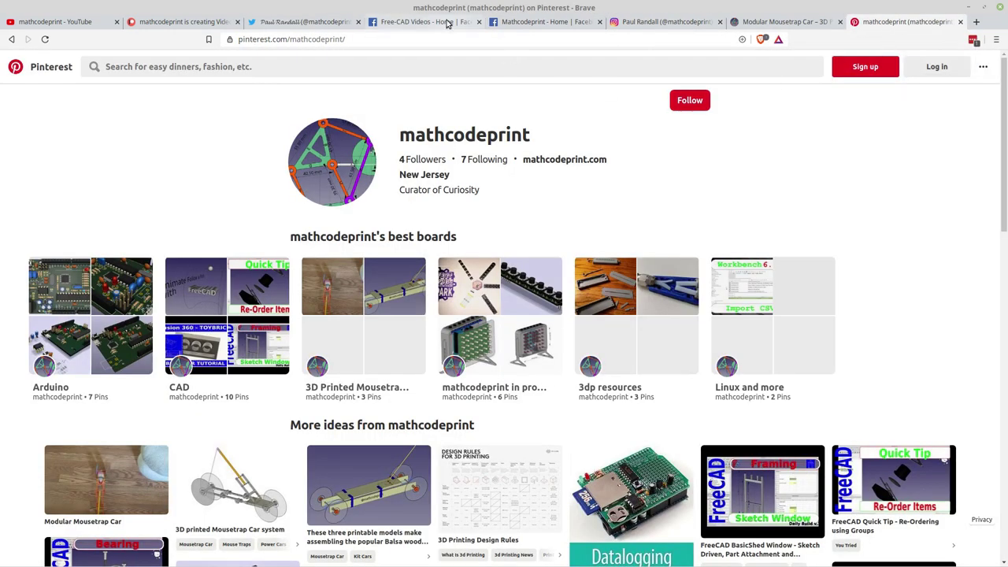
left_click(450, 24)
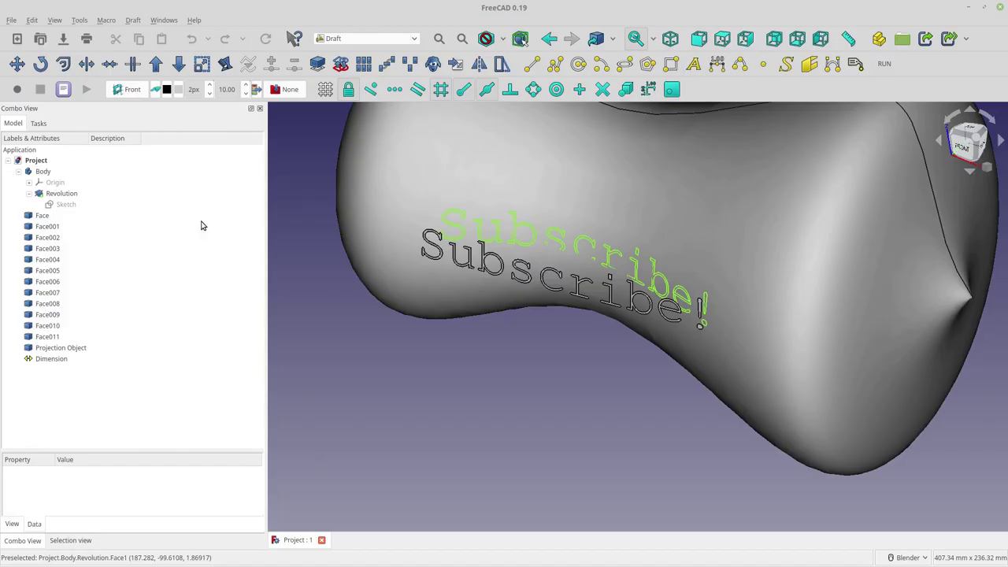
Create a new document and add a cylinder from the Part workbench
left_click(17, 38)
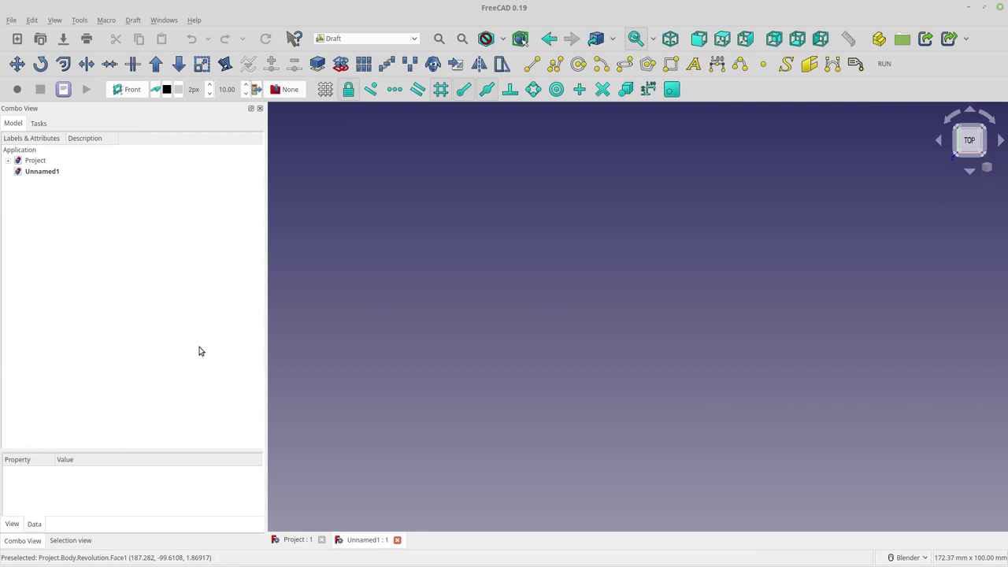
left_click(415, 40)
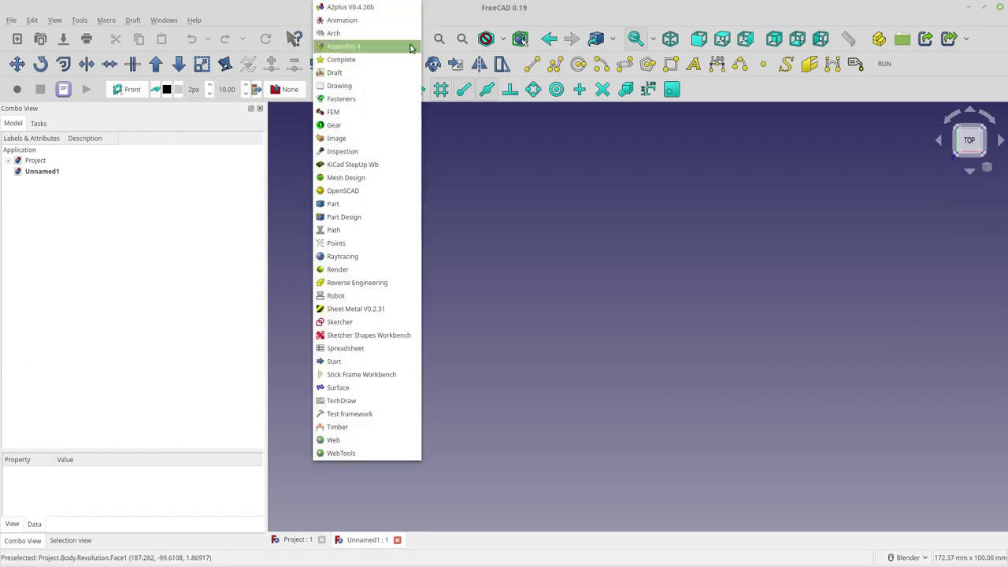
left_click(356, 209)
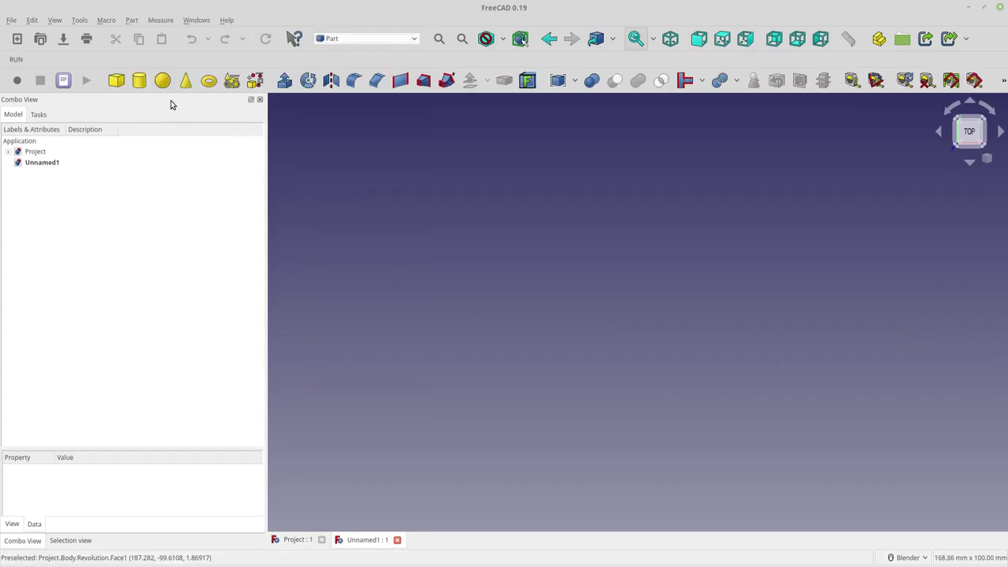
left_click(139, 80)
middle_click_drag(467, 428, 428, 225)
Switch to the Draft workbench with the cylinder upright, ready to choose a working plane
left_click(414, 41)
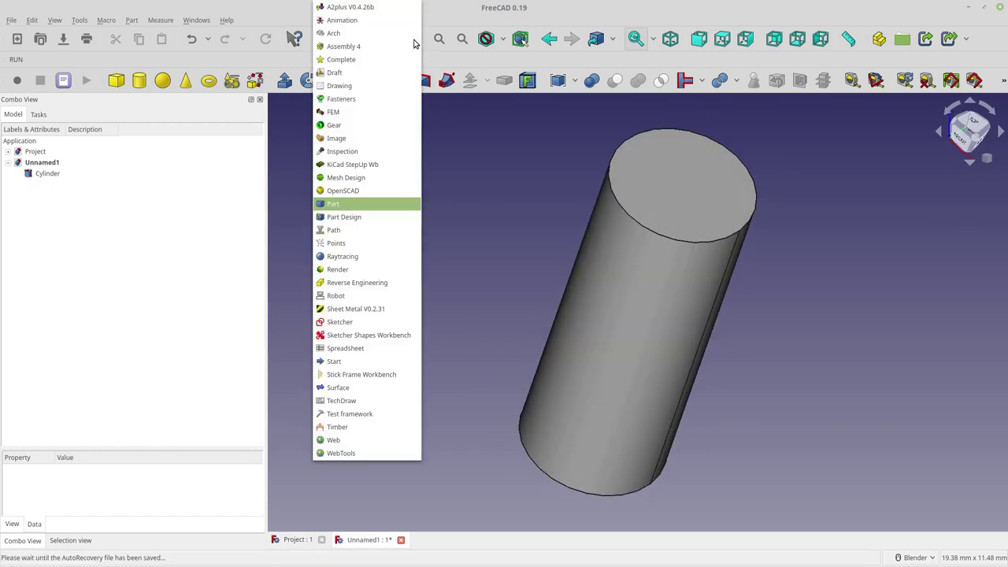
left_click(384, 72)
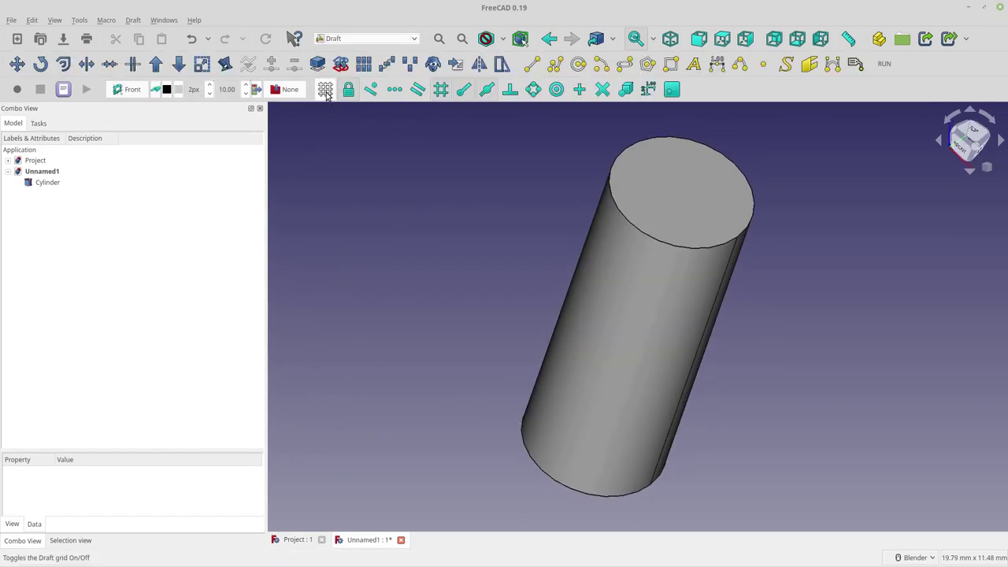
middle_click_drag(405, 278, 685, 338)
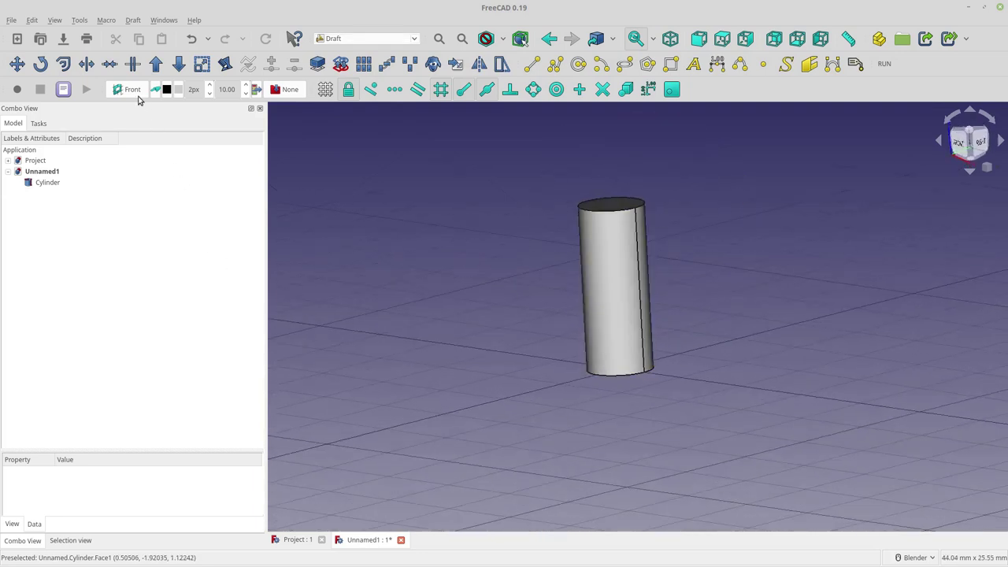
mouse_move(411, 275)
middle_mouse_down()
mouse_move(427, 300)
mouse_move(472, 324)
mouse_move(439, 265)
mouse_move(423, 324)
mouse_move(459, 376)
mouse_move(402, 296)
mouse_move(425, 272)
middle_mouse_up()
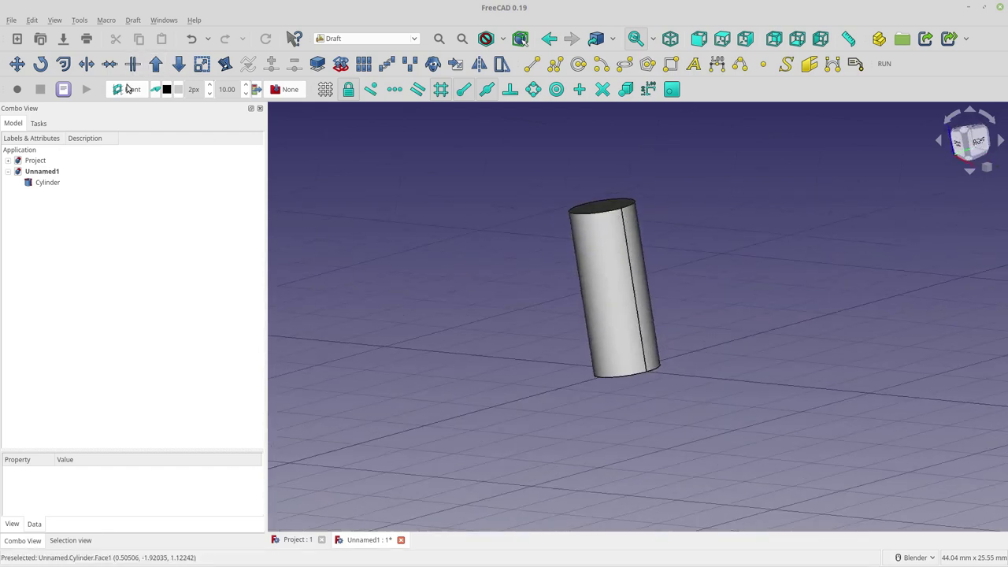
middle_click_drag(646, 247, 312, 190)
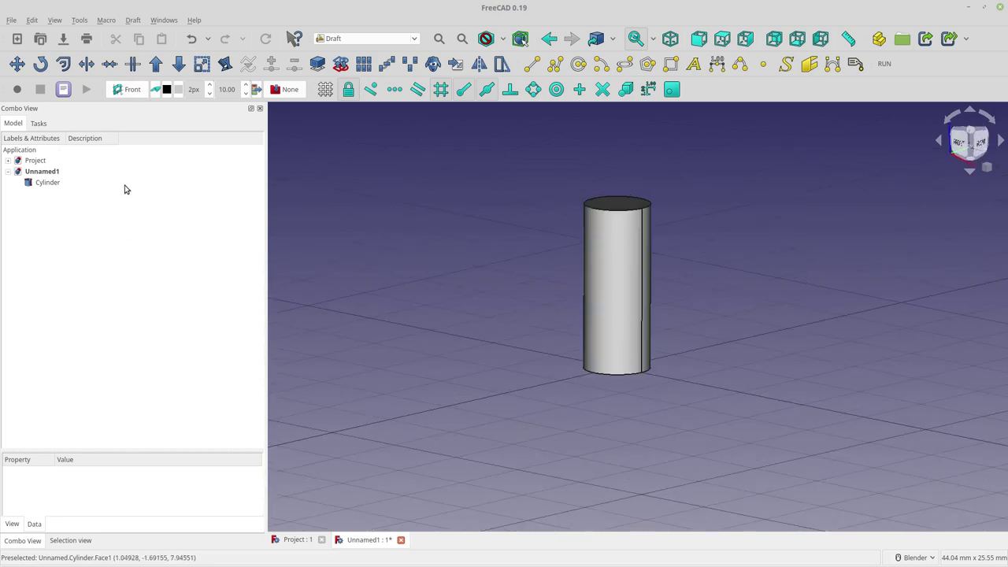
left_click(126, 90)
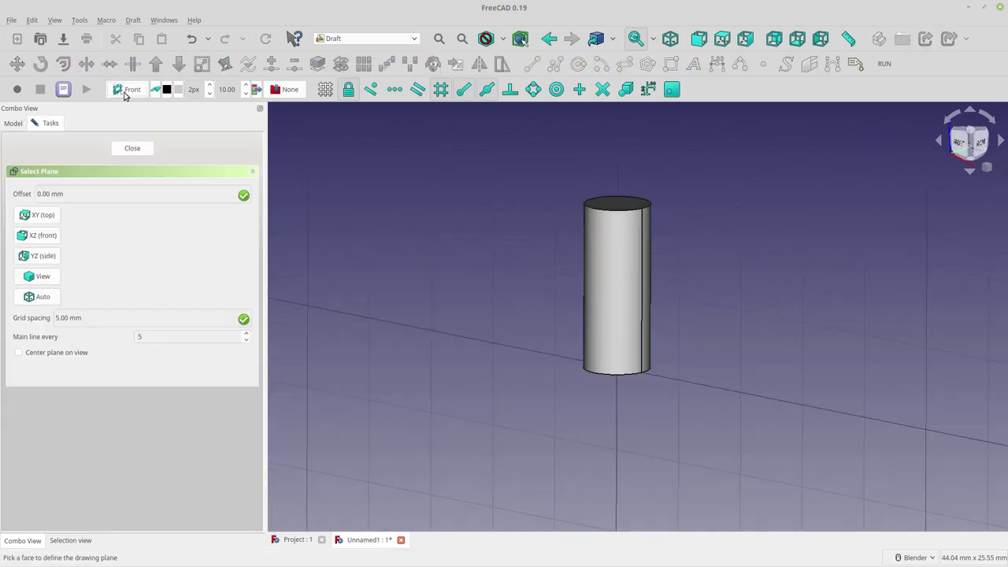
On the XZ front plane, set up a ShapeString 'MCP' with height 0.5 mm at origin 0, 0, 0
left_click(45, 236)
middle_click_drag(654, 333, 913, 293)
left_click(786, 64)
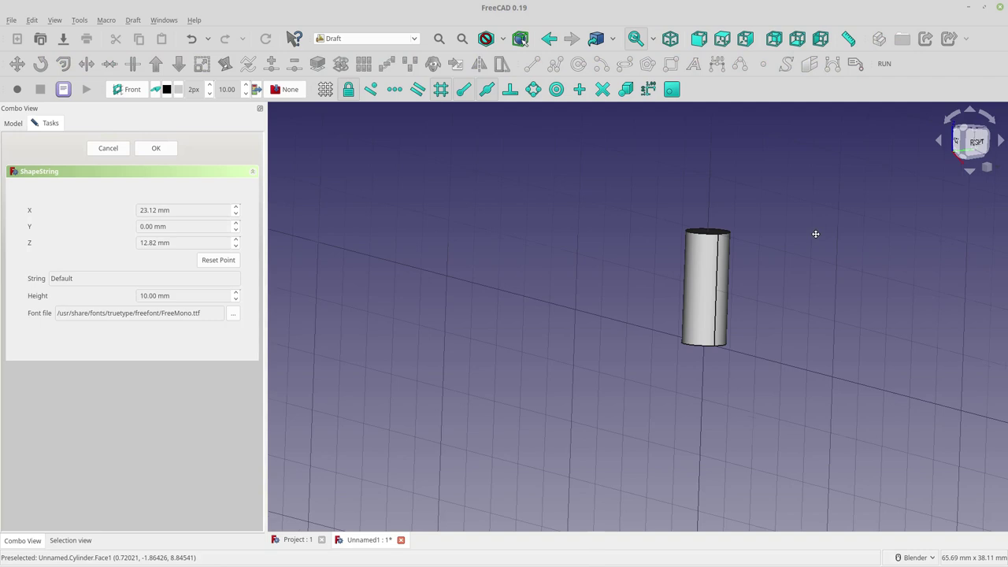
middle_click_drag(816, 234, 626, 270, "shift")
double_click(175, 273)
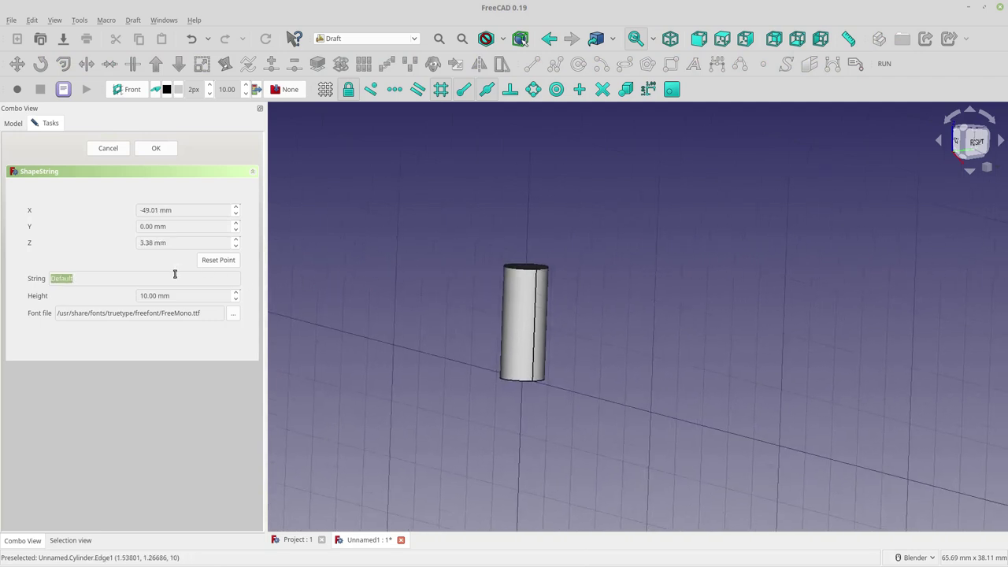
type("MCP")
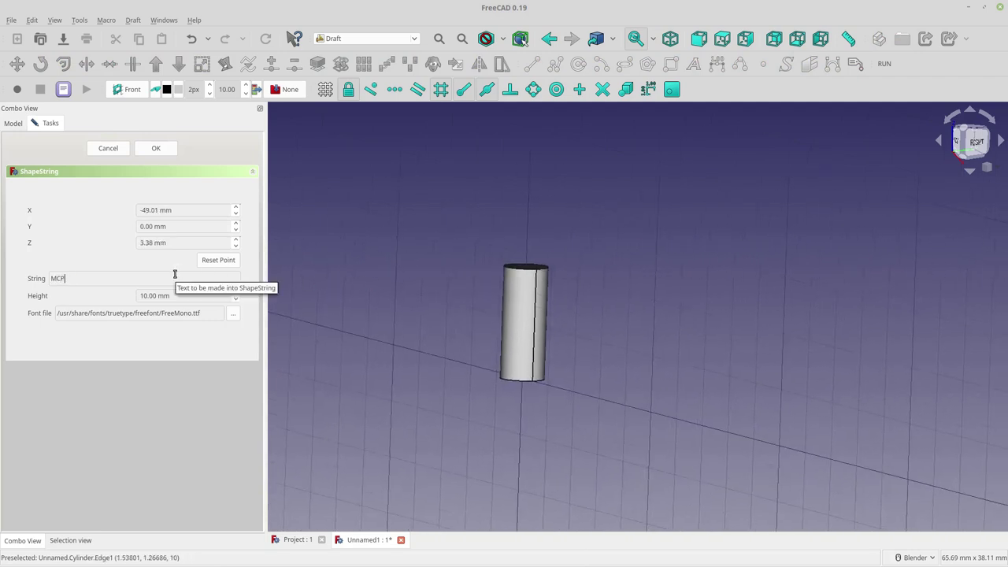
key("Tab")
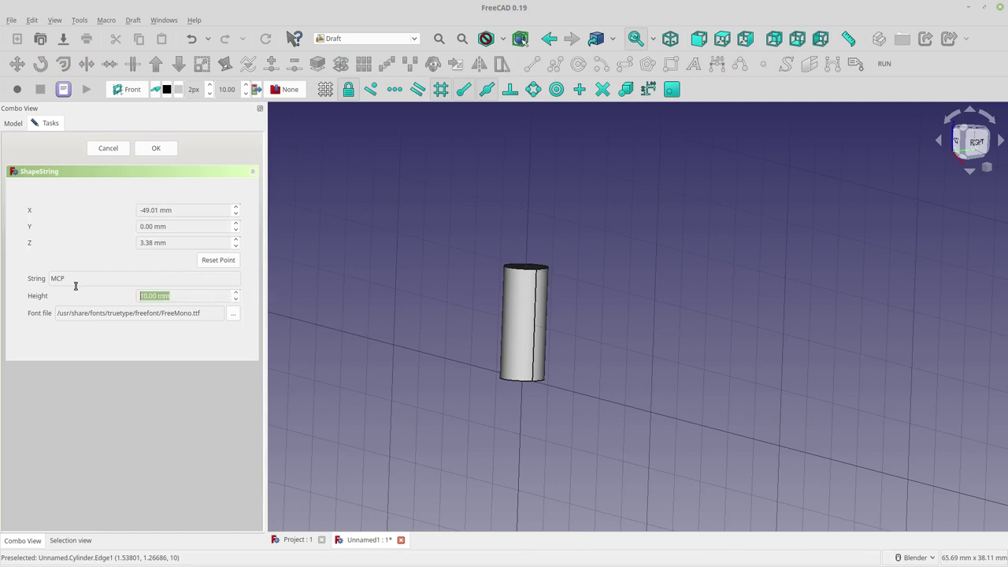
type("0.5")
left_click(223, 262)
left_click(224, 262)
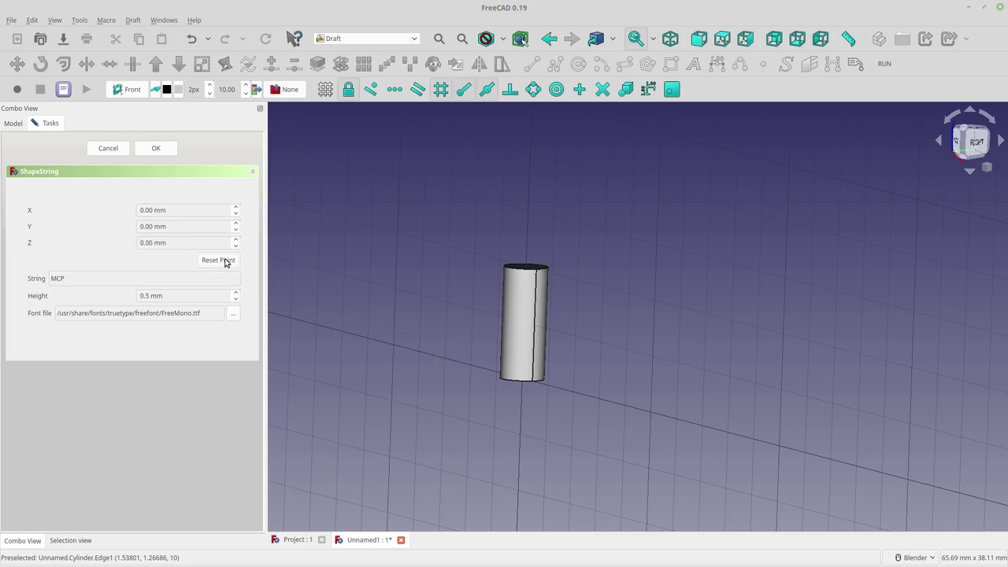
Create the MCP ShapeString and view it at the cylinder's bottom
left_click(156, 148)
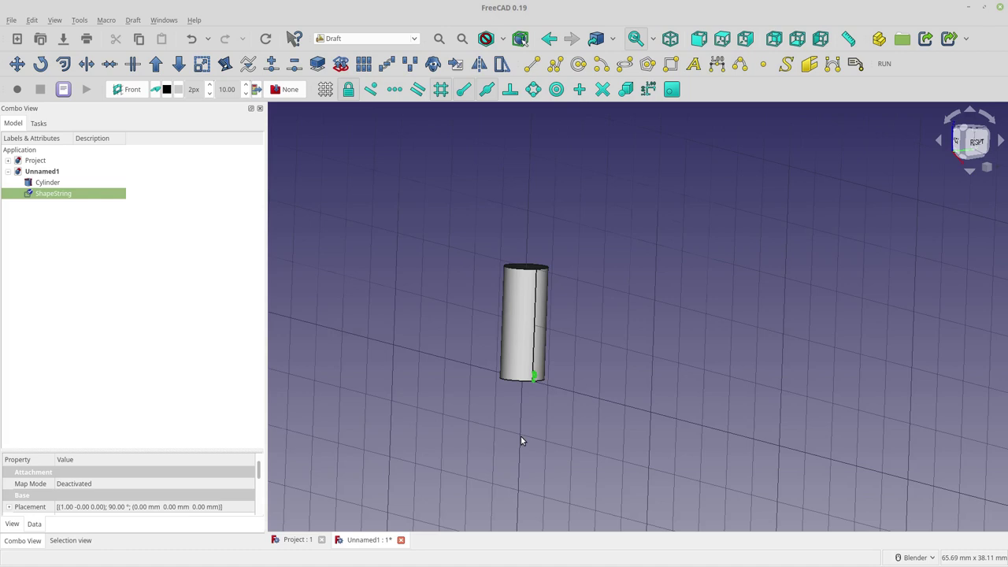
scroll(522, 435, "up", 5)
middle_click_drag(527, 420, 622, 384)
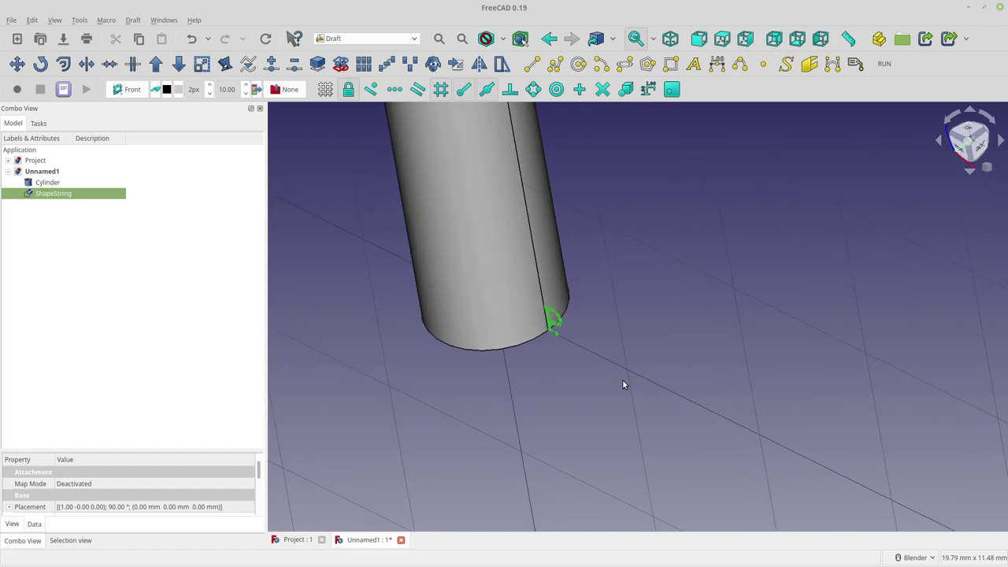
left_click(176, 294)
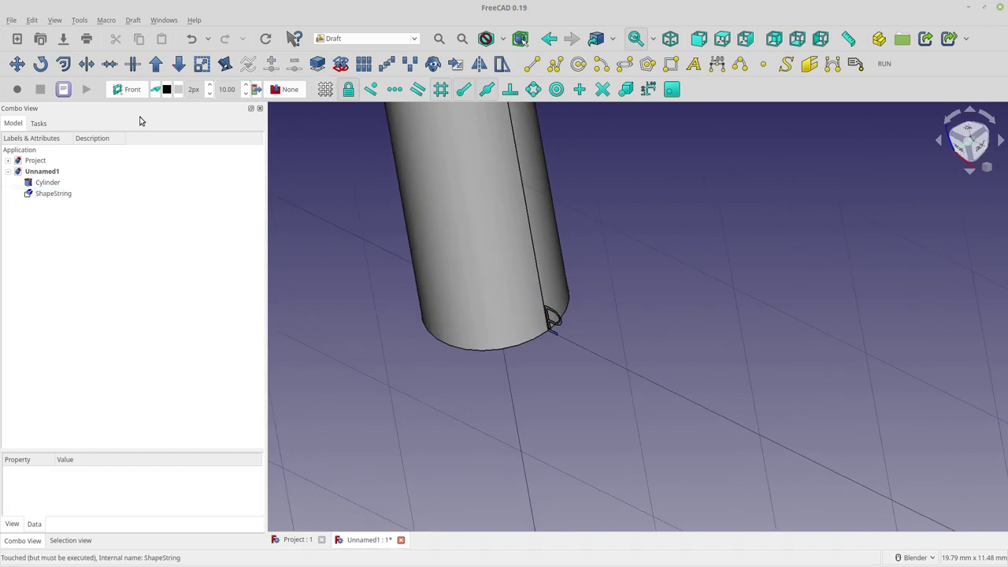
Set the working plane to XY (top) and select the ShapeString in the tree
left_click(133, 91)
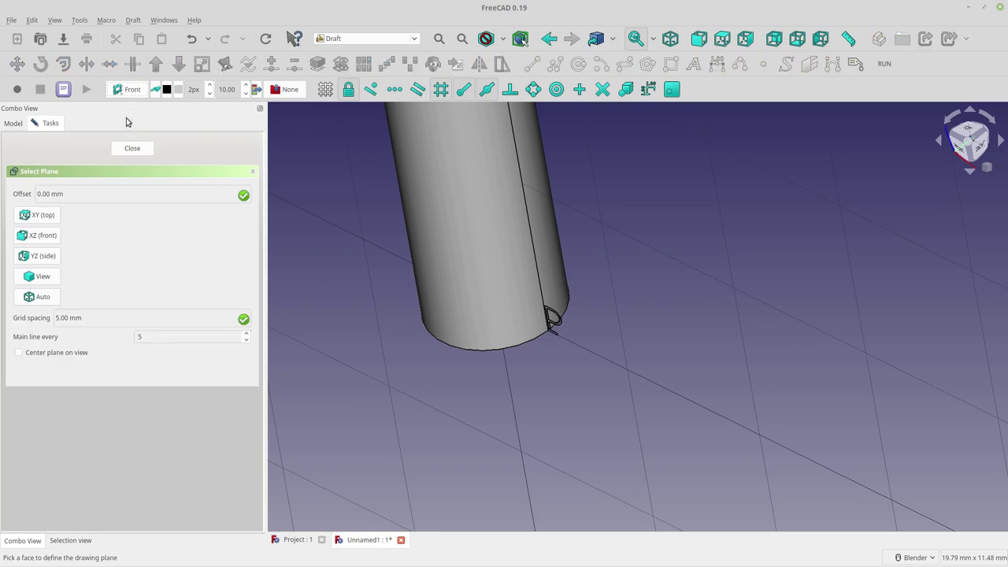
left_click(55, 215)
scroll(433, 357, "down", 3)
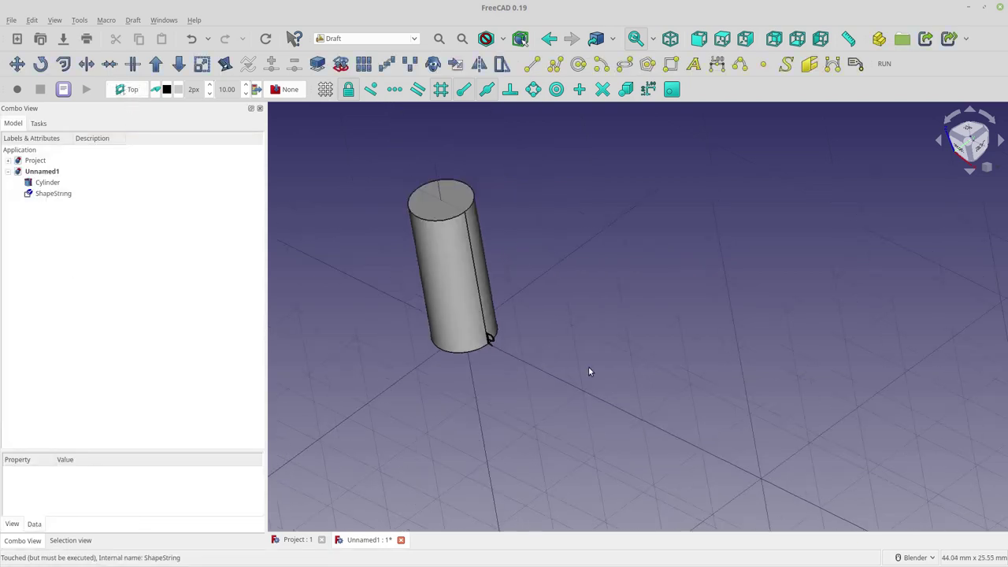
middle_click_drag(589, 370, 673, 411)
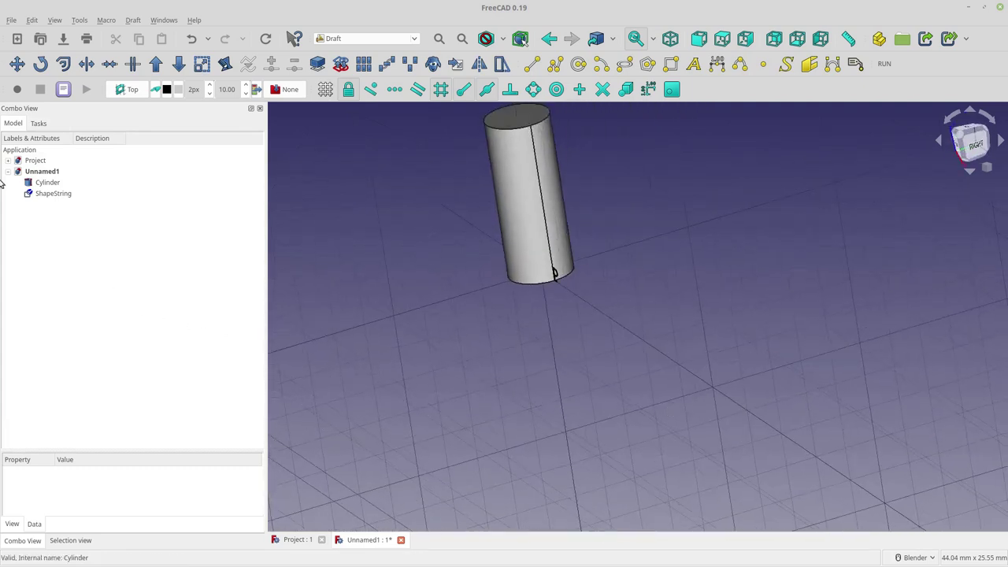
middle_click_drag(533, 349, 629, 385, "shift")
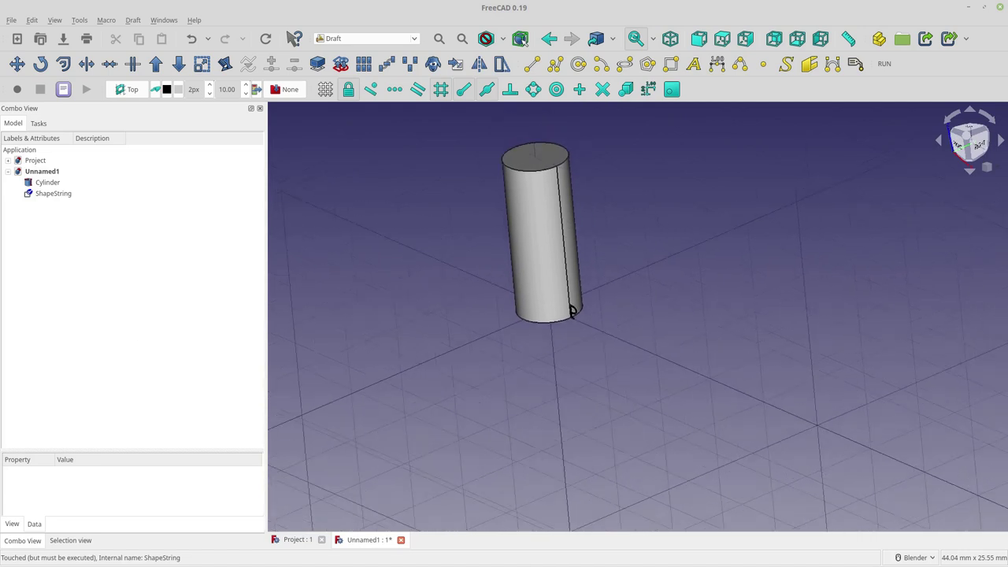
left_click(53, 193)
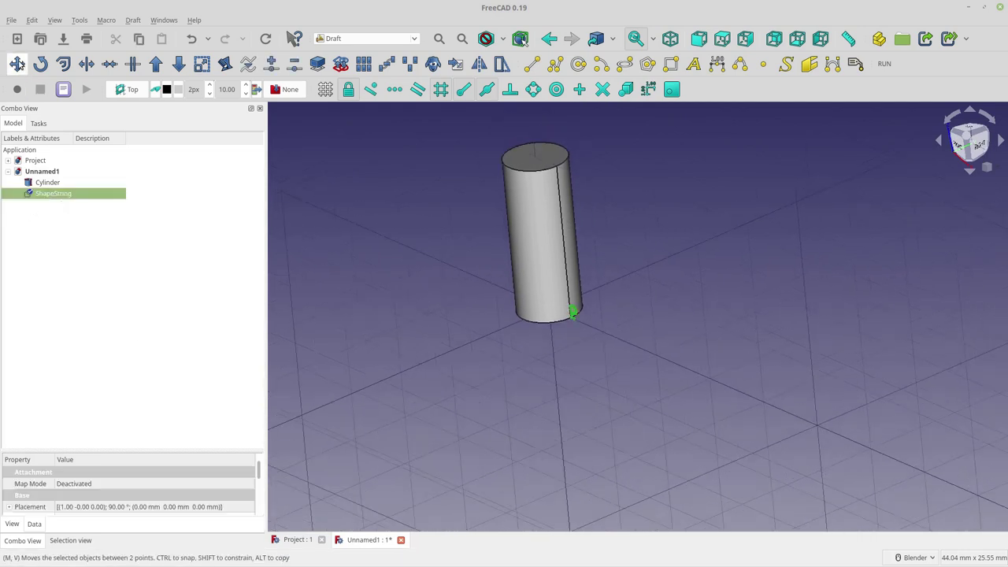
Move the MCP ShapeString to placement (0, -5, 0) mm in front of the cylinder, then reselect it
left_click(17, 64)
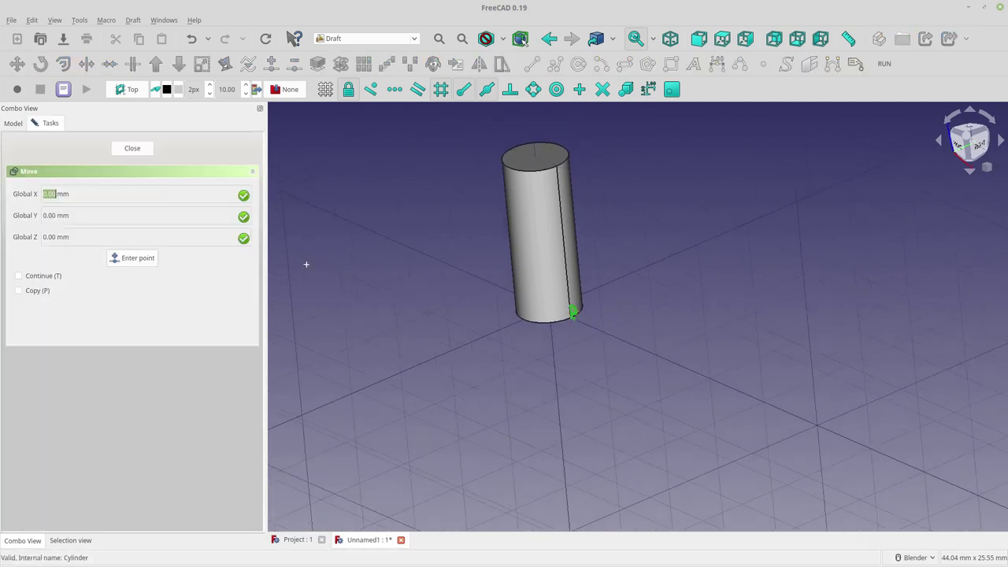
left_click(495, 285)
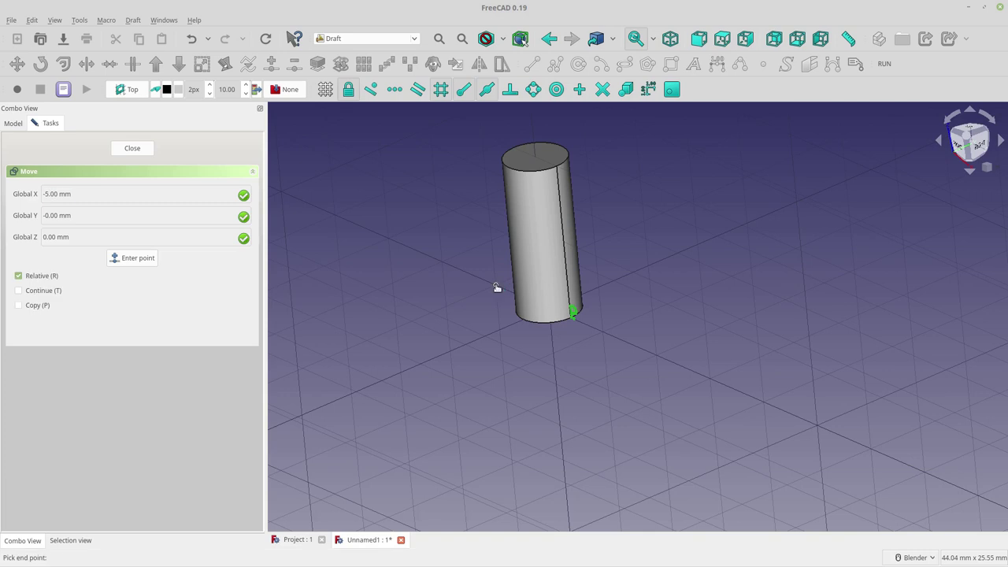
left_click(431, 312)
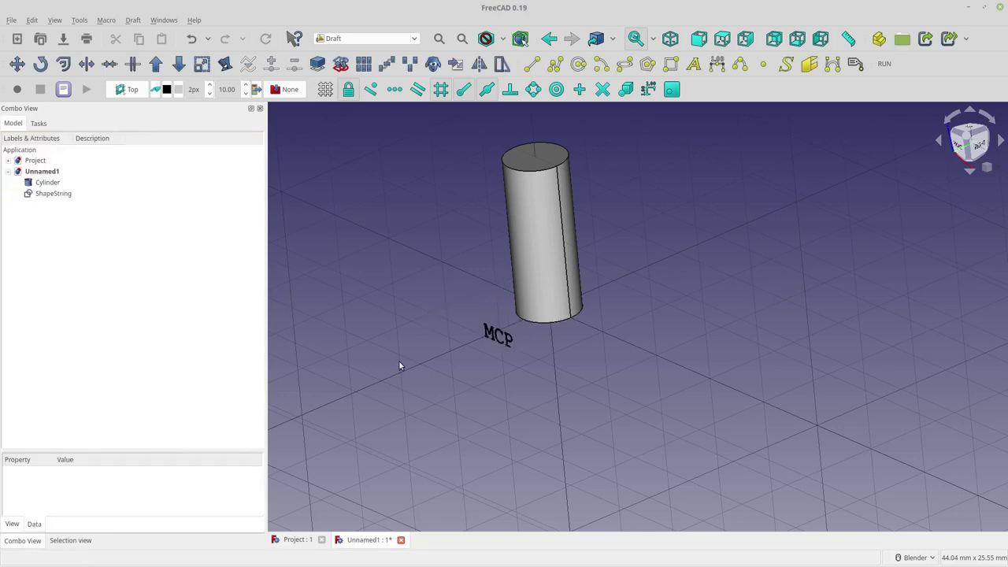
middle_click_drag(401, 365, 711, 454)
left_click(66, 196)
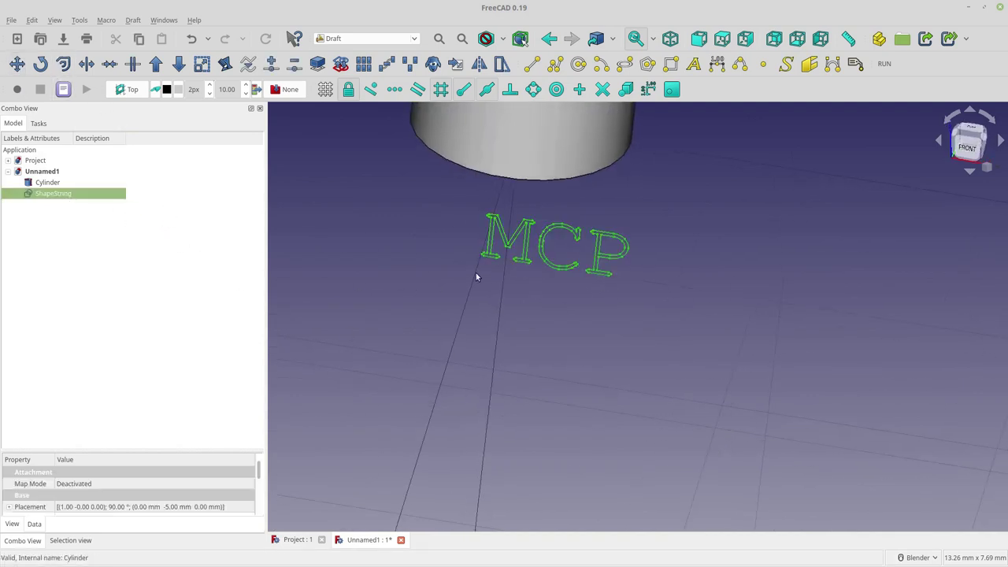
left_click(559, 270)
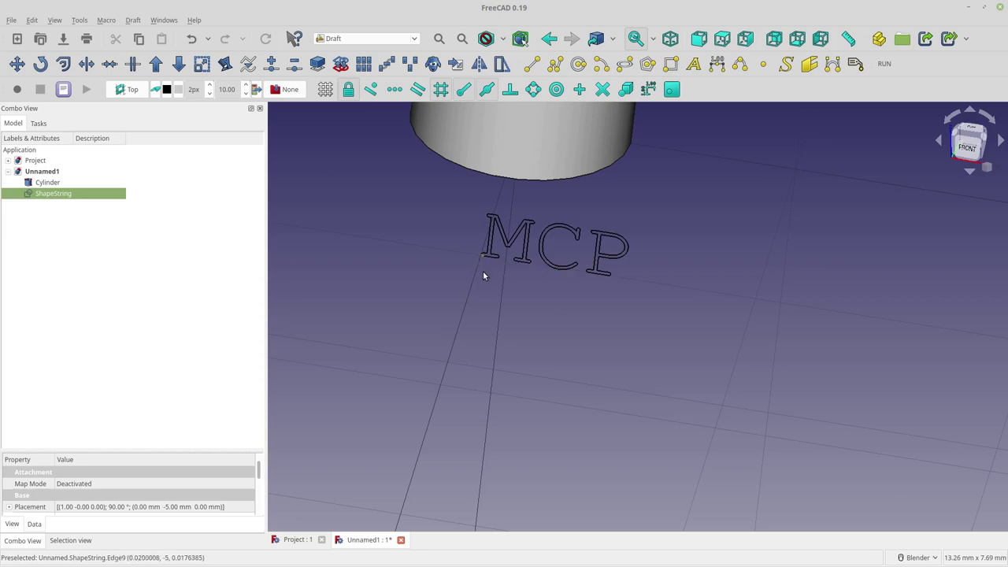
left_click(79, 194)
Move the MCP text from the C's edge to the cylinder's base at (-1.42, -5, 0.032) mm
key("m")
key("v")
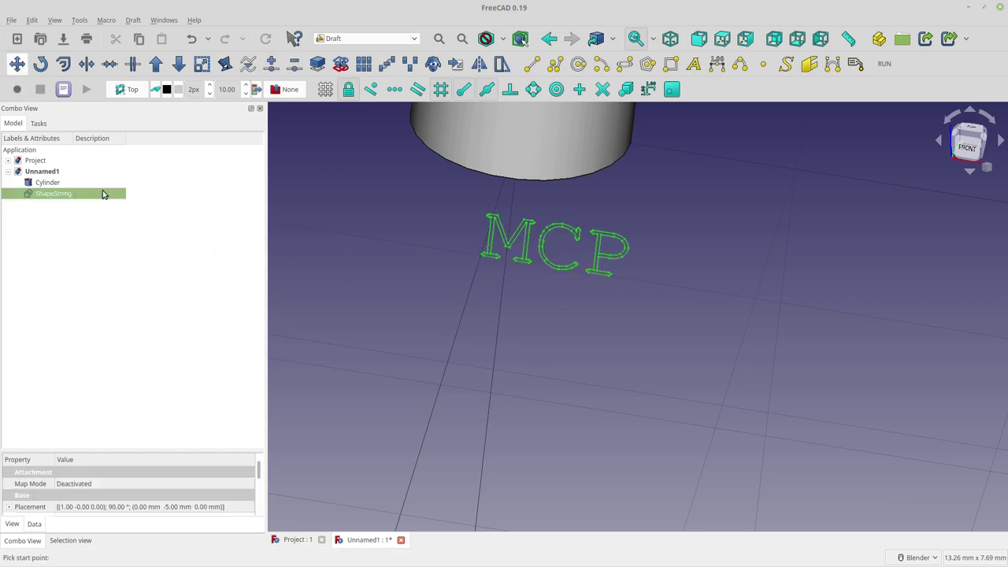
middle_click_drag(497, 288, 589, 275)
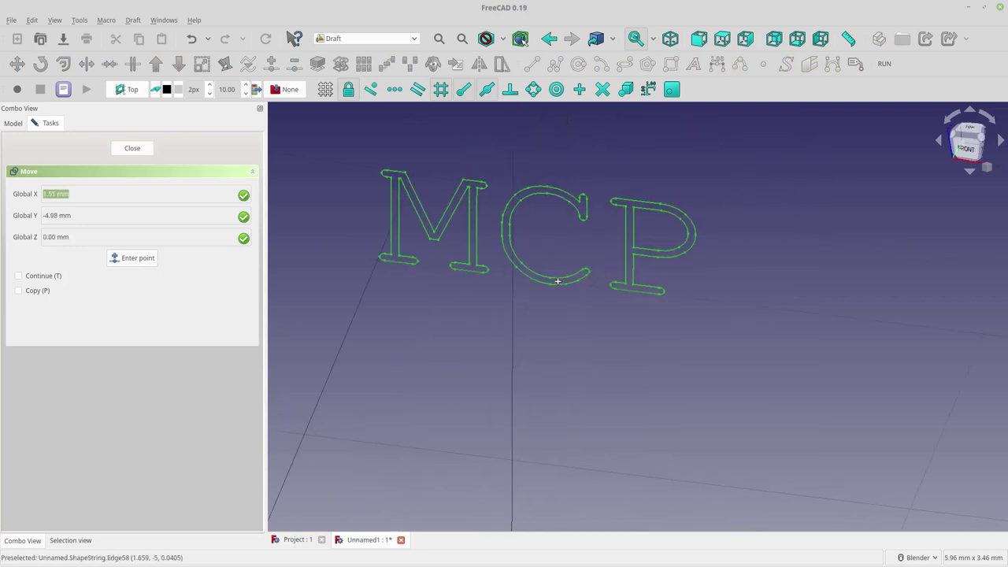
left_click(552, 284)
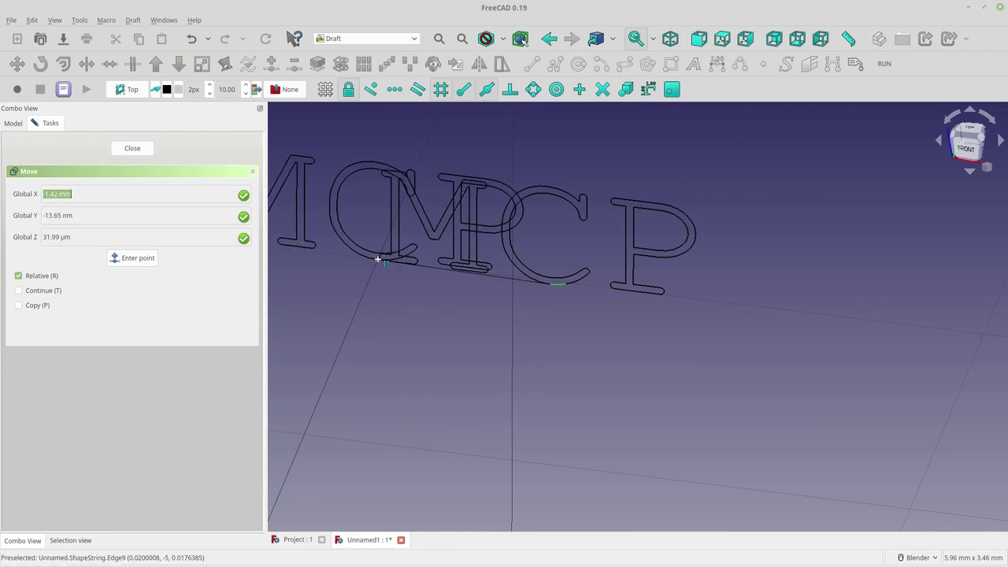
left_click(379, 258)
scroll(395, 281, "down", 5)
middle_click_drag(428, 296, 882, 338)
Switch the working plane to XZ (front) and deselect the ShapeString
left_click(128, 91)
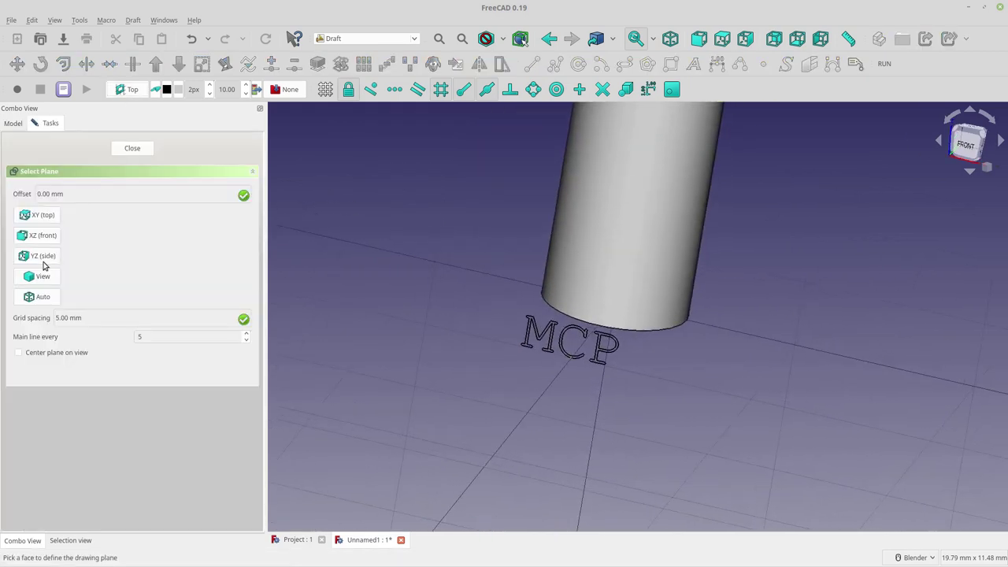
left_click(44, 235)
scroll(567, 338, "down", 5)
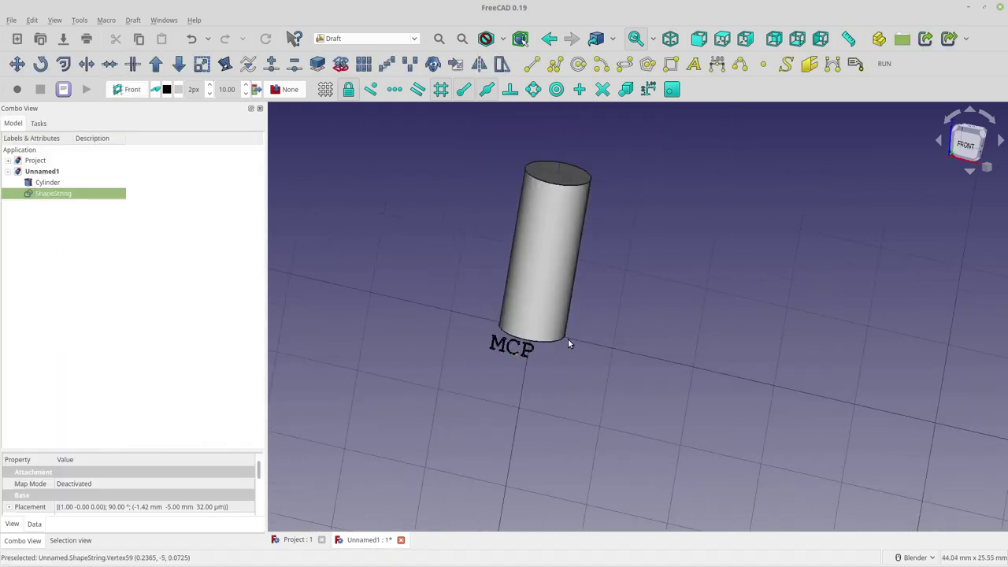
scroll(543, 268, "up", 3)
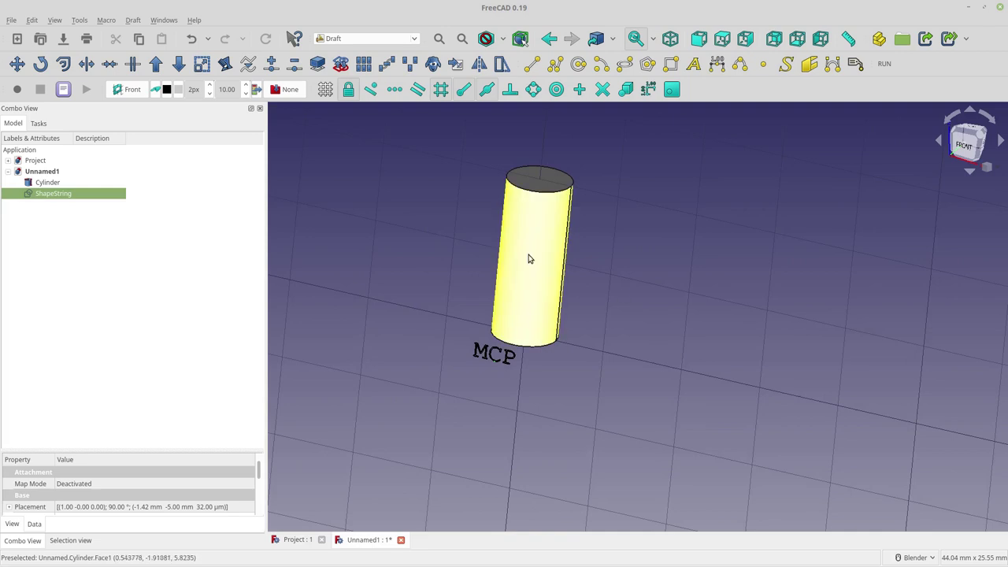
left_click(33, 226)
scroll(403, 317, "up", 4)
scroll(835, 317, "up", 2)
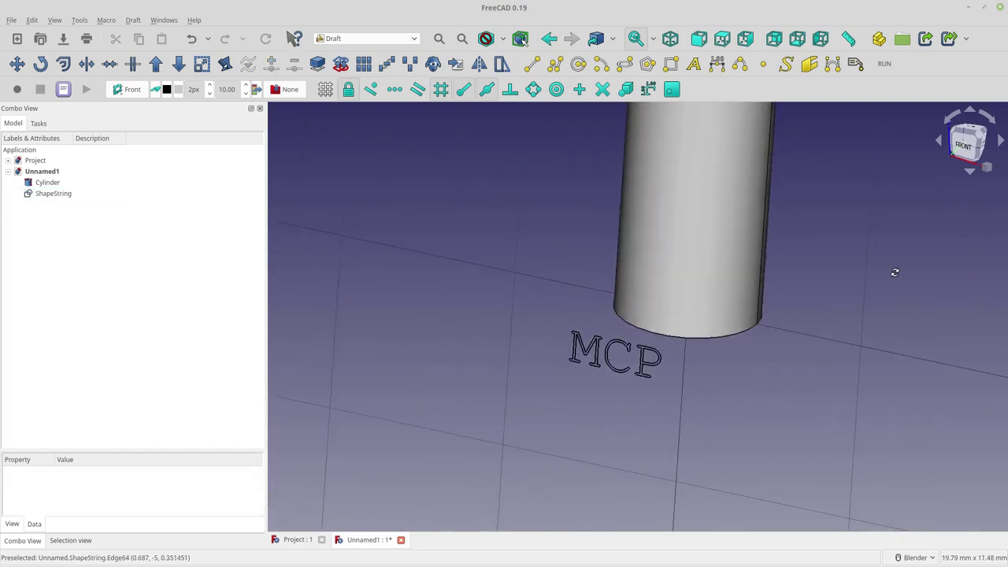
middle_click_drag(895, 272, 848, 270)
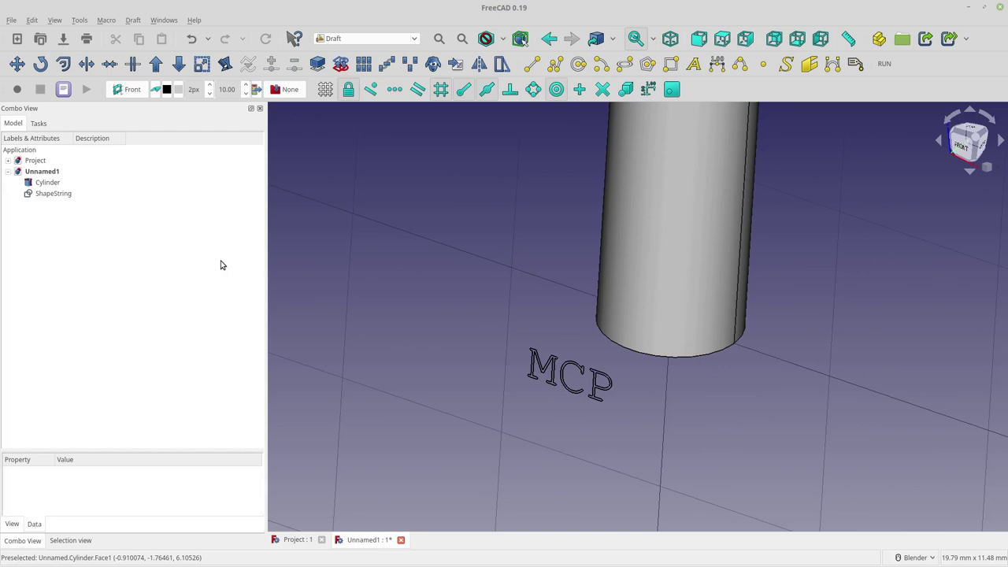
Start moving the ShapeString with snapping on, picking a base point on the MCP text
left_click(51, 196)
left_click(18, 67)
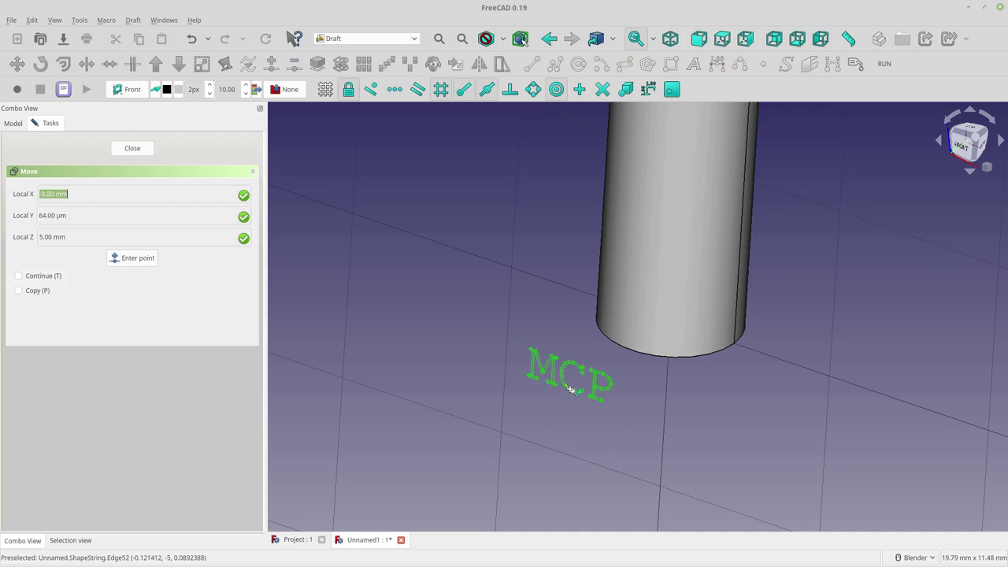
scroll(563, 383, "up", 2)
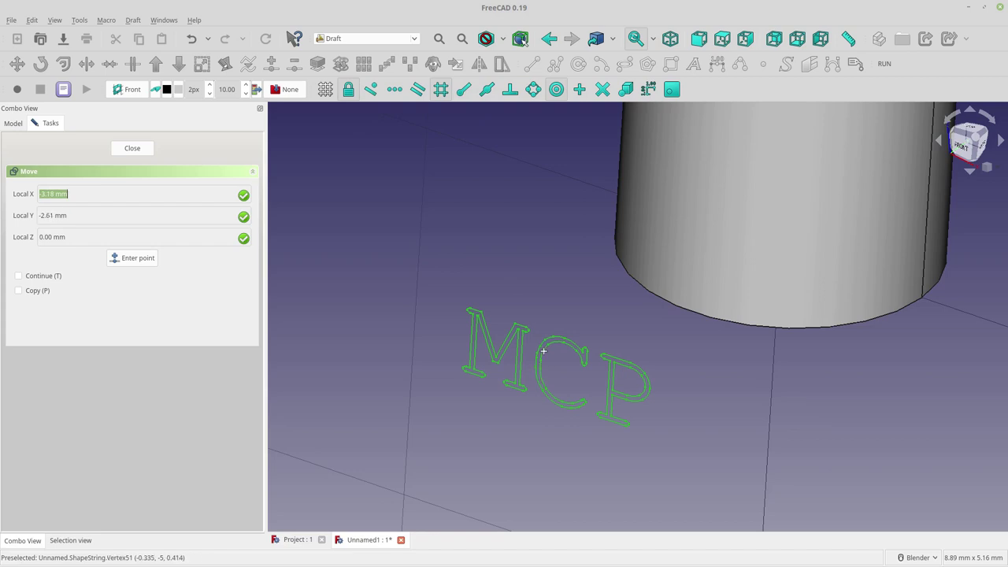
left_click(487, 89)
left_click(541, 363)
scroll(540, 363, "down", 2)
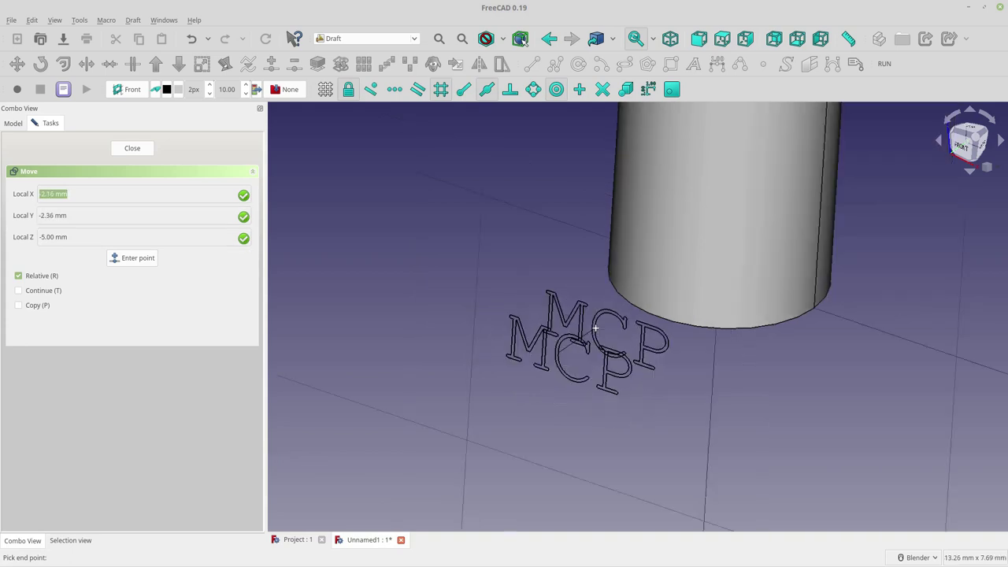
middle_click_drag(634, 278, 484, 445, "shift")
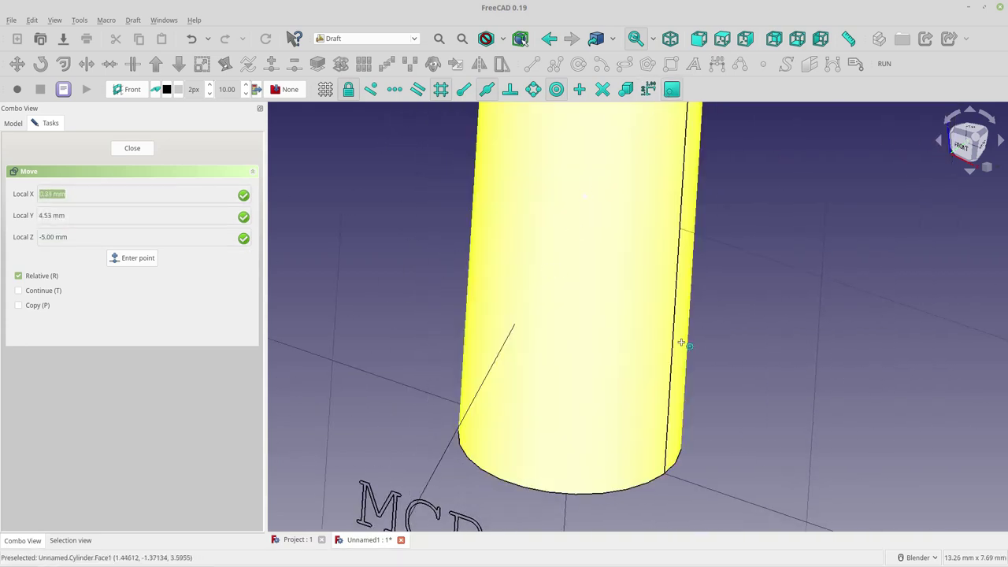
Constrain the move along Z then Y and place the MCP text at mid-height beside the cylinder
middle_click_drag(629, 236, 741, 253)
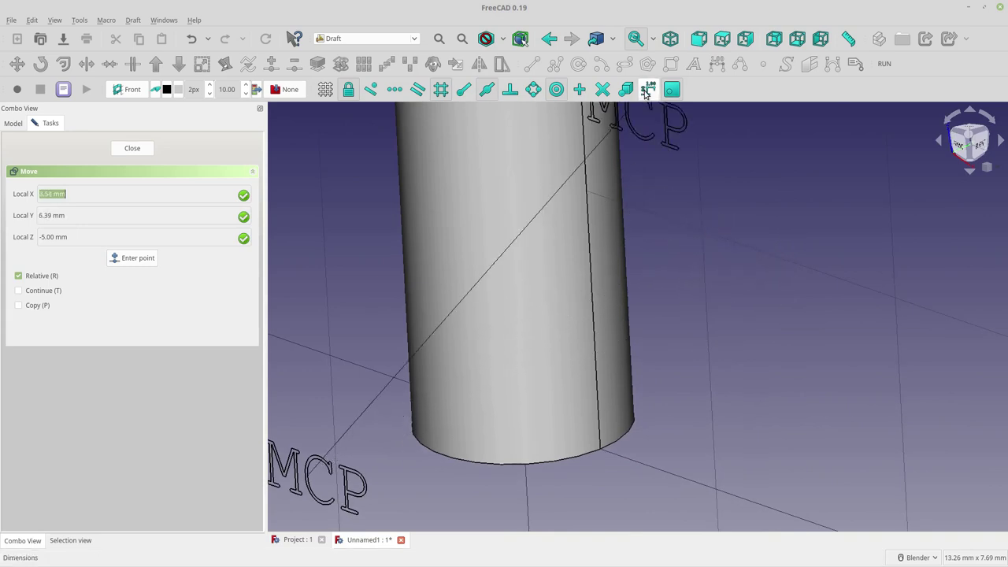
scroll(303, 296, "down", 2)
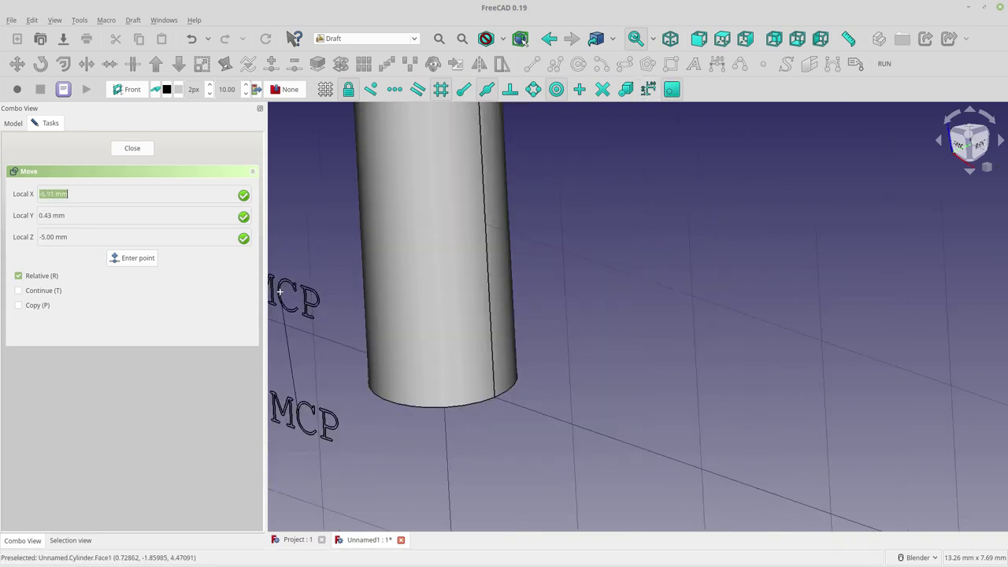
scroll(347, 297, "up", 1)
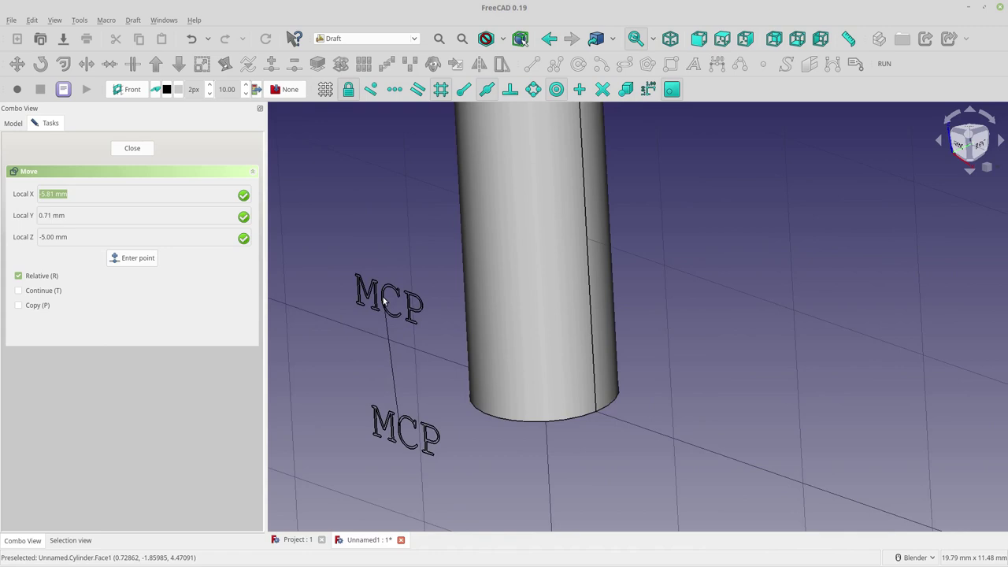
key("z")
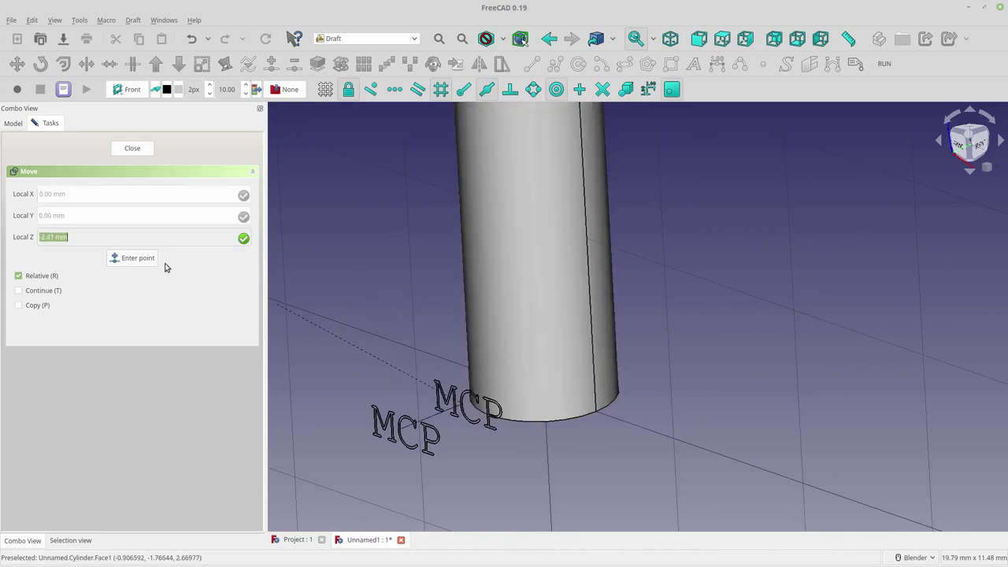
key("y")
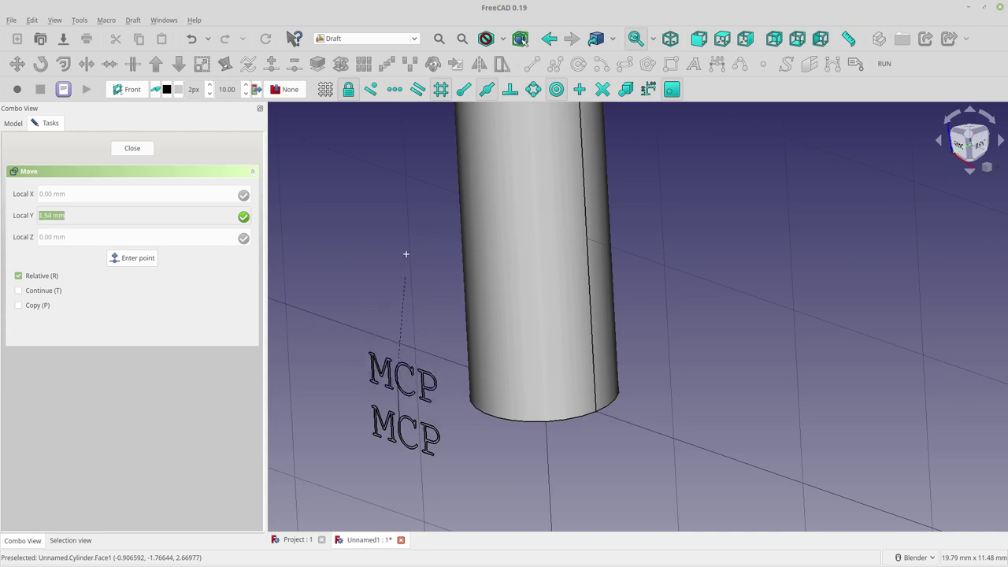
middle_click_drag(407, 250, 540, 278, "shift")
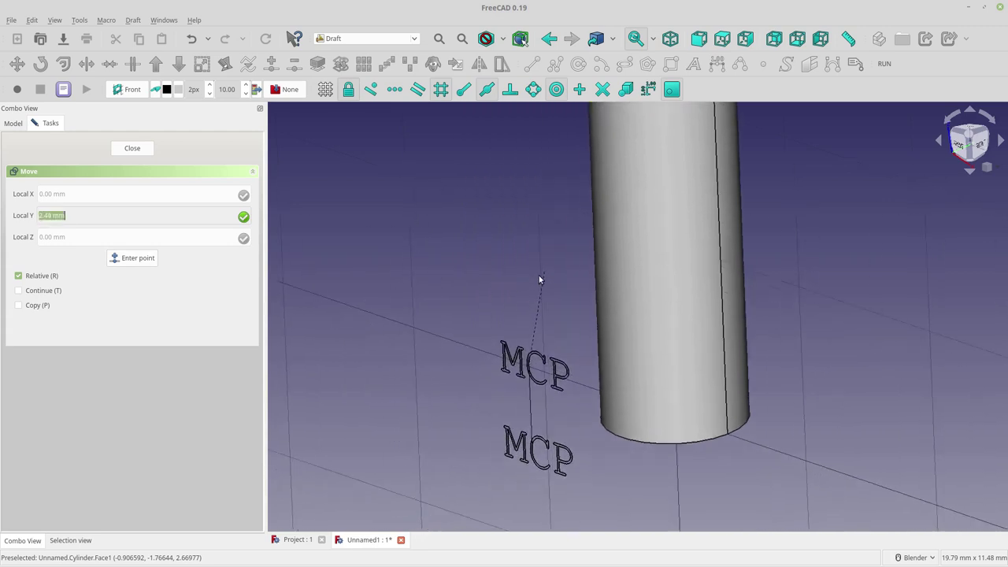
middle_click_drag(386, 326, 396, 190)
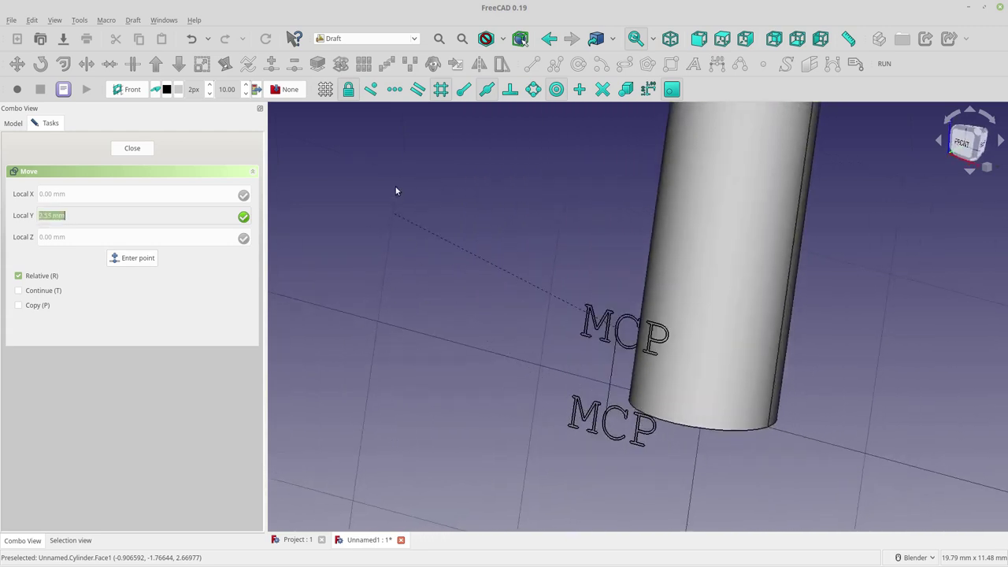
left_click(403, 145)
middle_click_drag(417, 354, 811, 252)
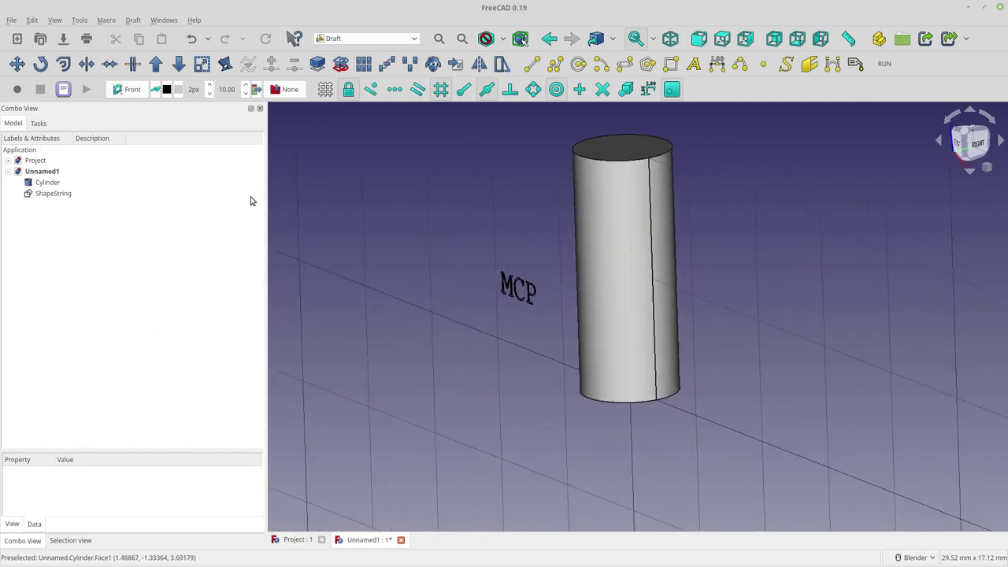
In the Part workbench, start a projection on surface and pick the cylinder's side face as target
left_click(370, 40)
left_click(355, 203)
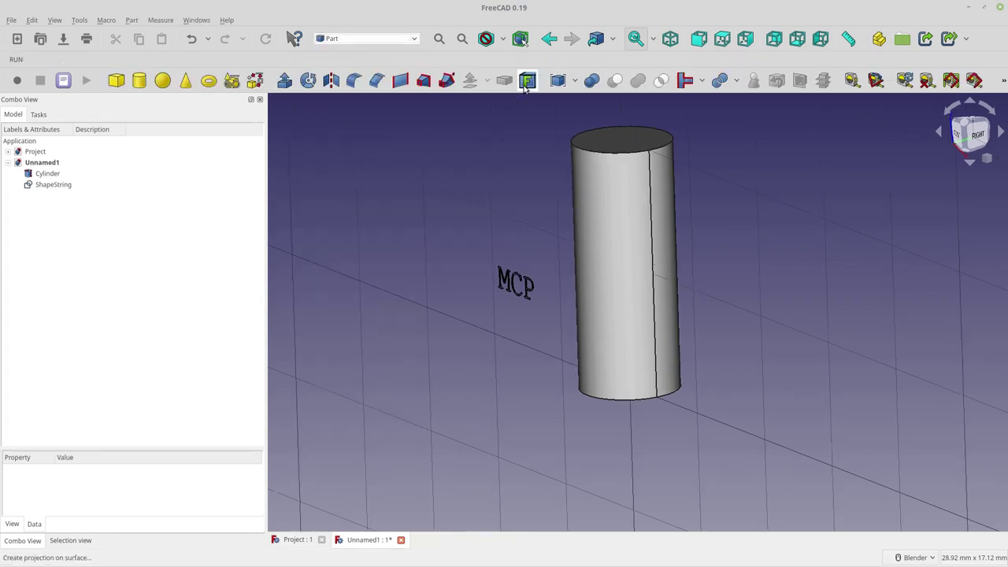
left_click(526, 81)
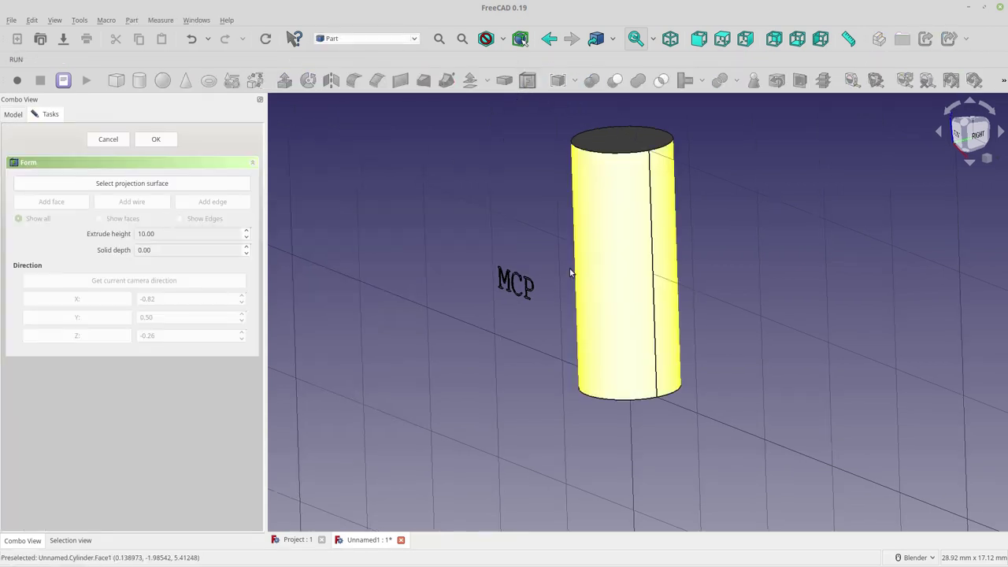
middle_click_drag(571, 273, 534, 348)
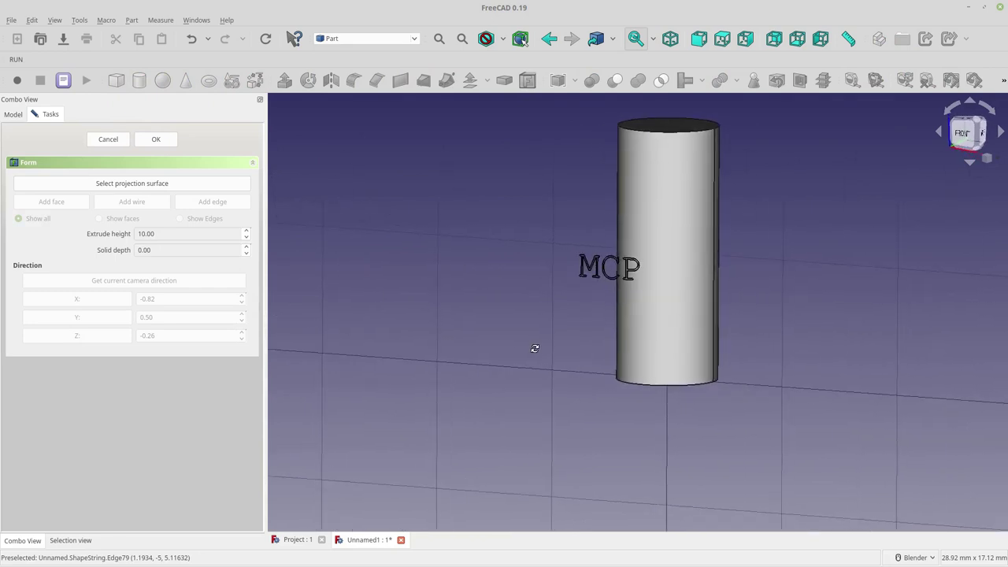
left_click(666, 213)
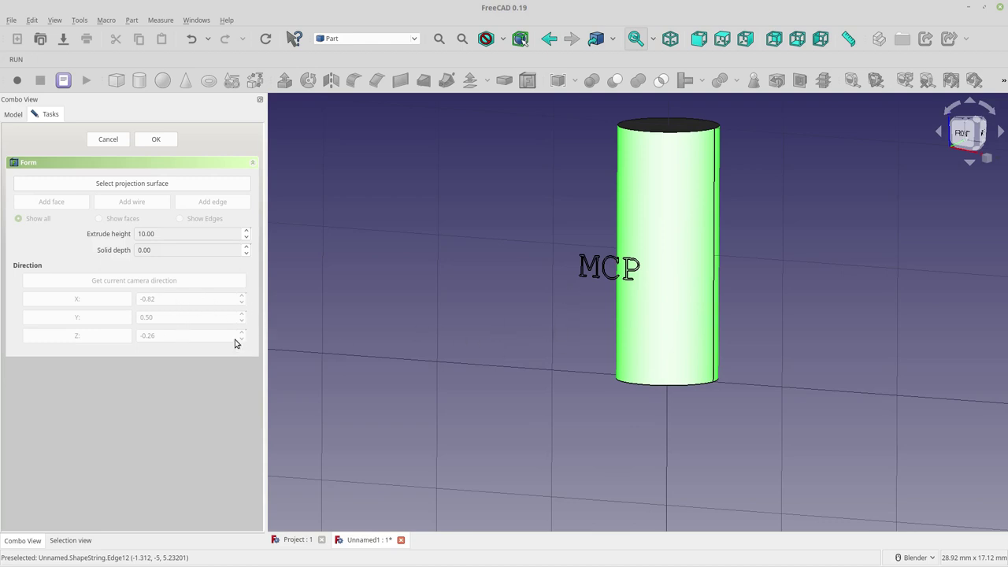
Pick the cylinder's side face as the projection surface, shown translucent behind the MCP text
left_click(165, 187)
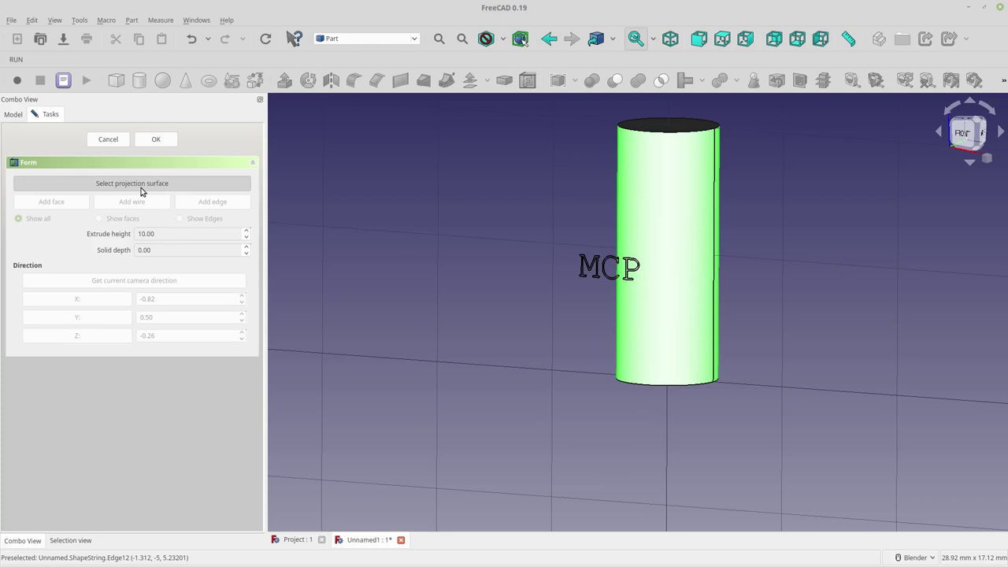
left_click(670, 213)
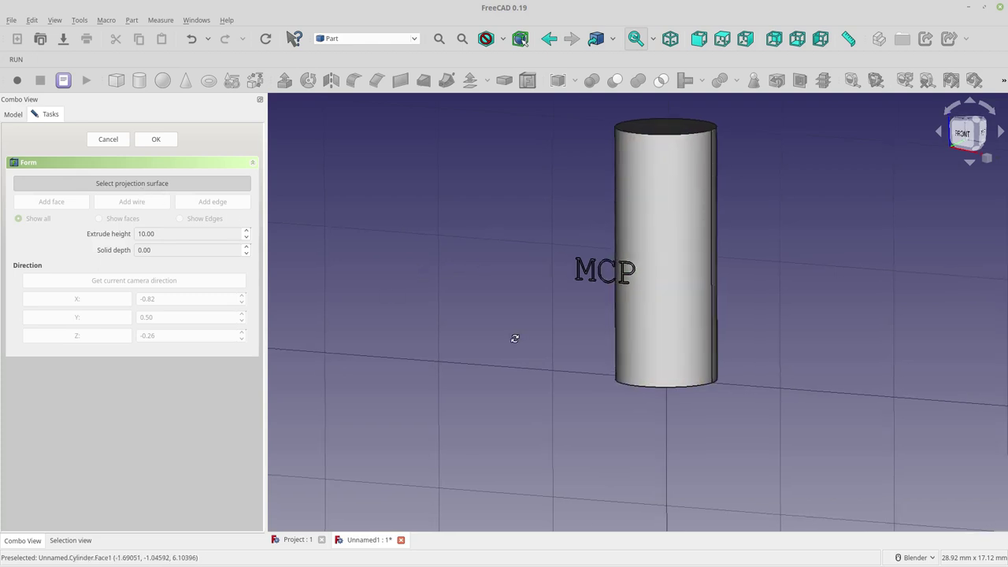
scroll(728, 315, "up", 2)
middle_click_drag(732, 310, 409, 233)
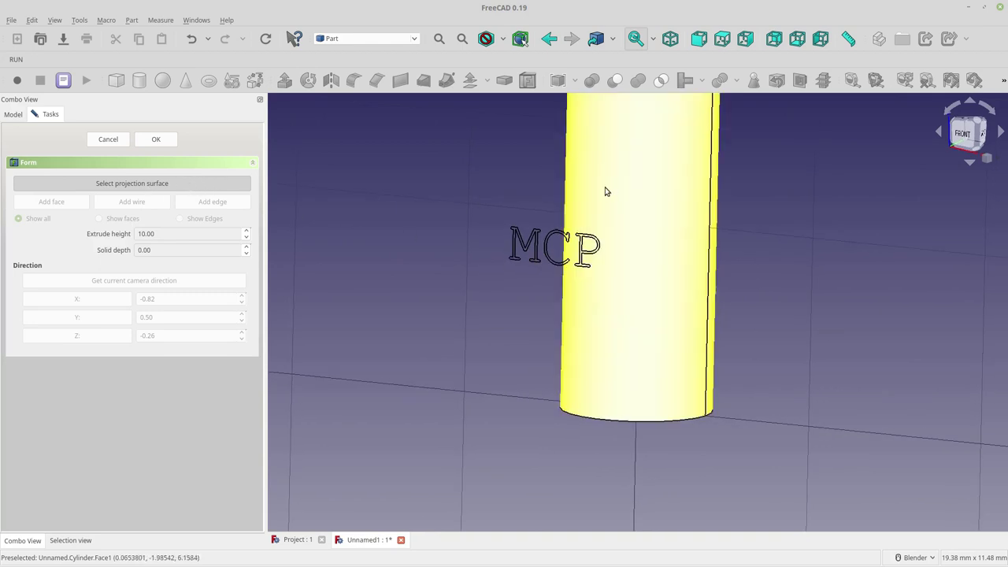
left_click(605, 189)
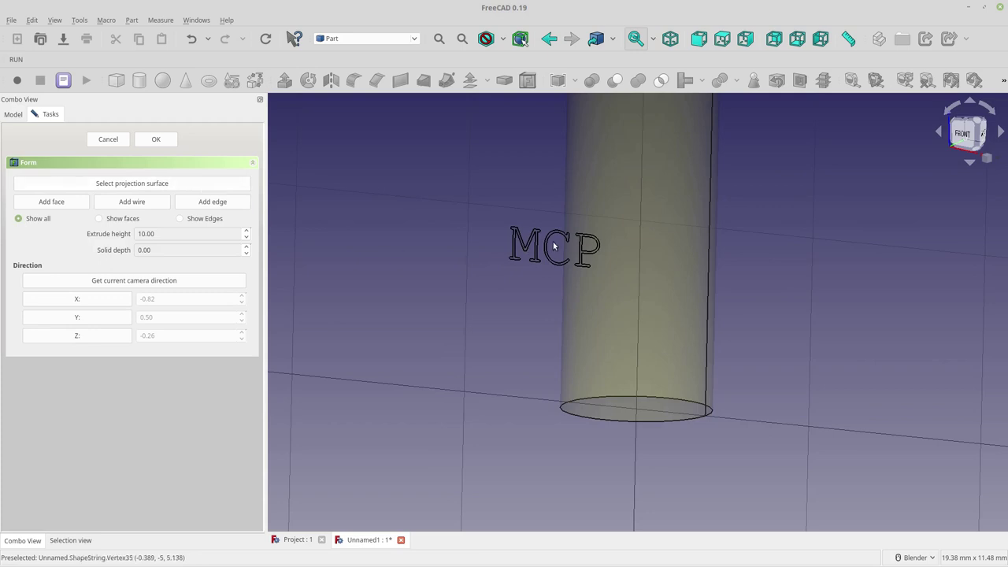
Add the P letter's outline edges as wires and create the Projection Object
left_click(140, 206)
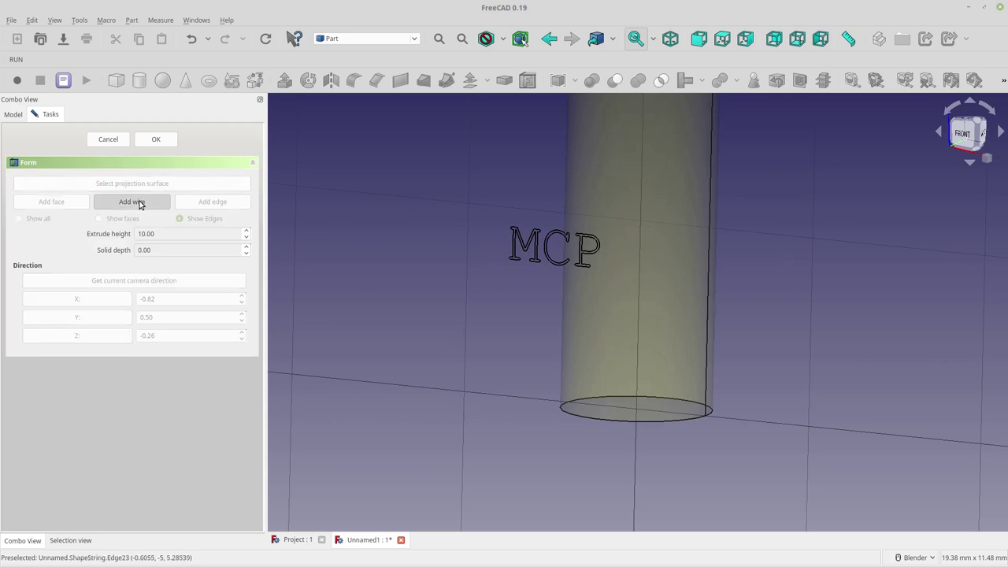
left_click(578, 256)
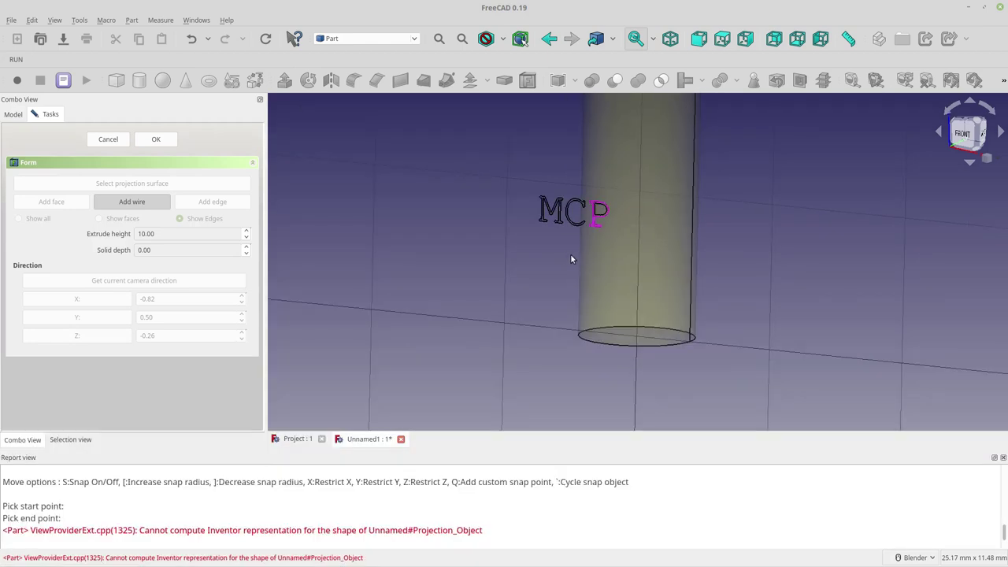
middle_click_drag(576, 248, 564, 268)
scroll(565, 264, "up", 3)
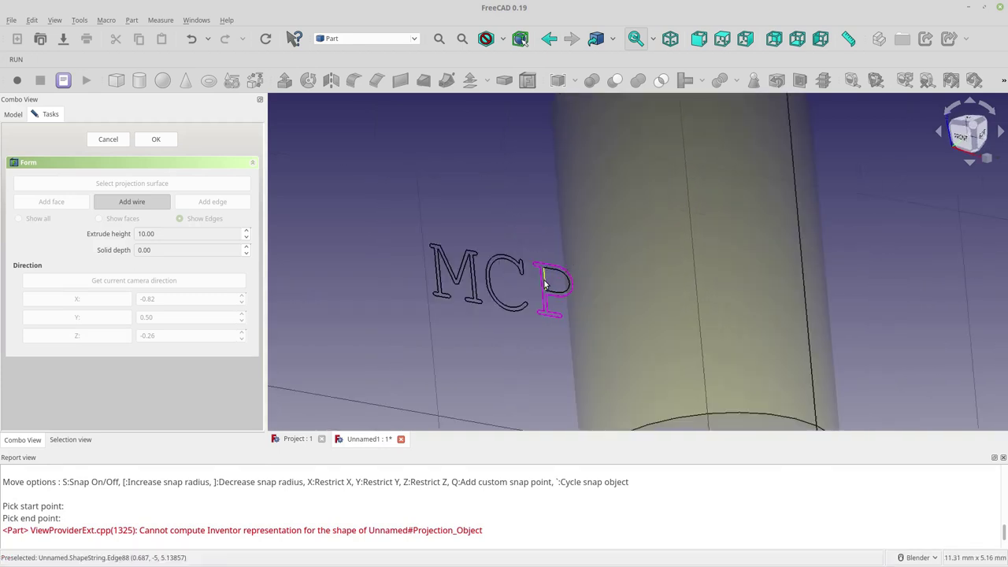
left_click(544, 283)
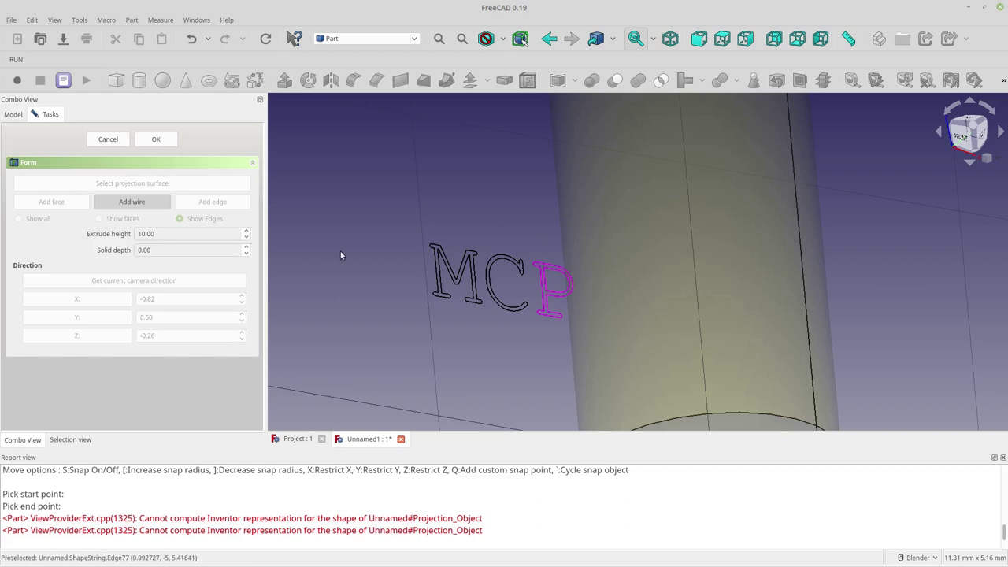
left_click(155, 203)
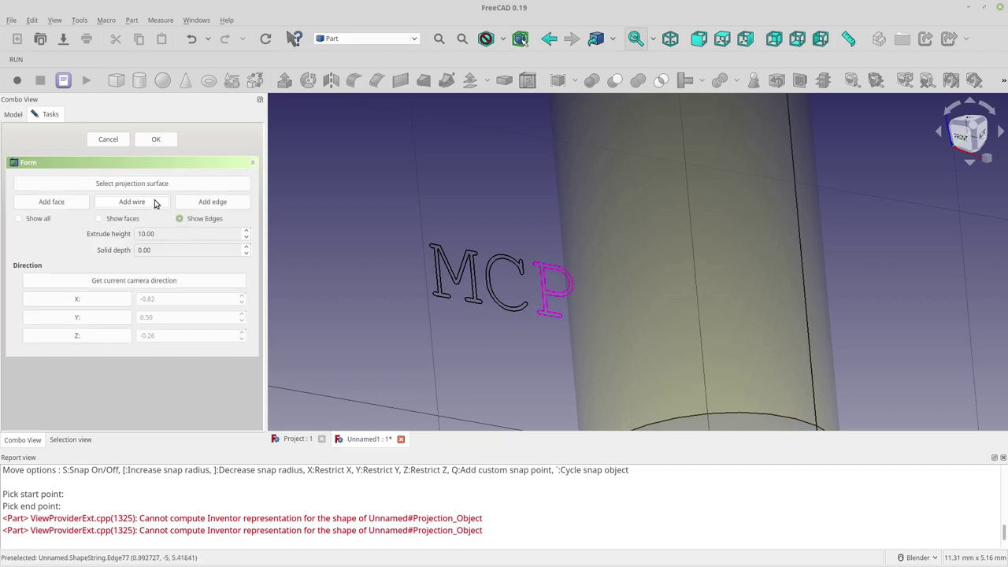
left_click(156, 140)
middle_click_drag(371, 320, 185, 265)
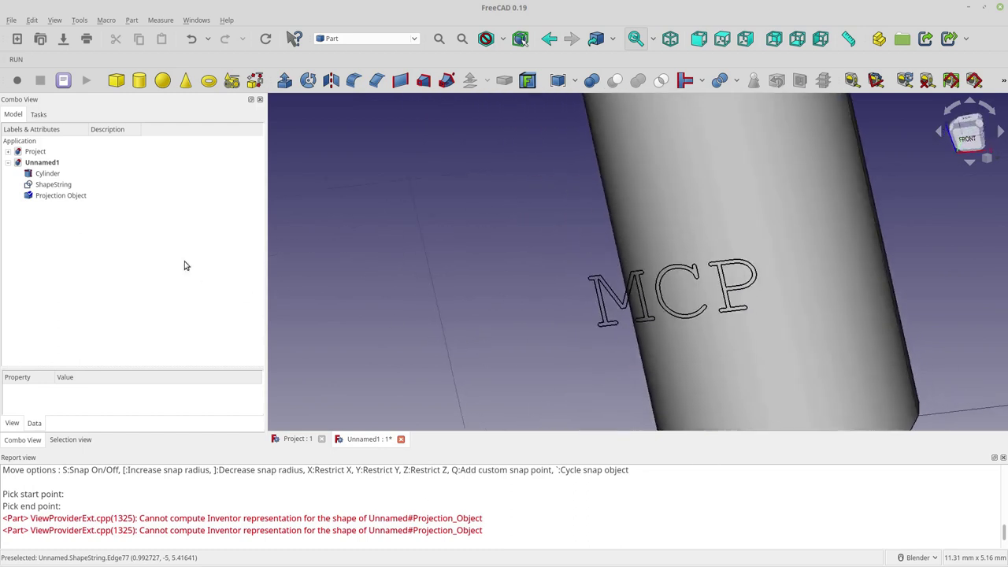
Close the accidentally opened cylinder Transform and orbit back to the front view
double_click(50, 174)
left_click(133, 140)
middle_click_drag(405, 299, 824, 311)
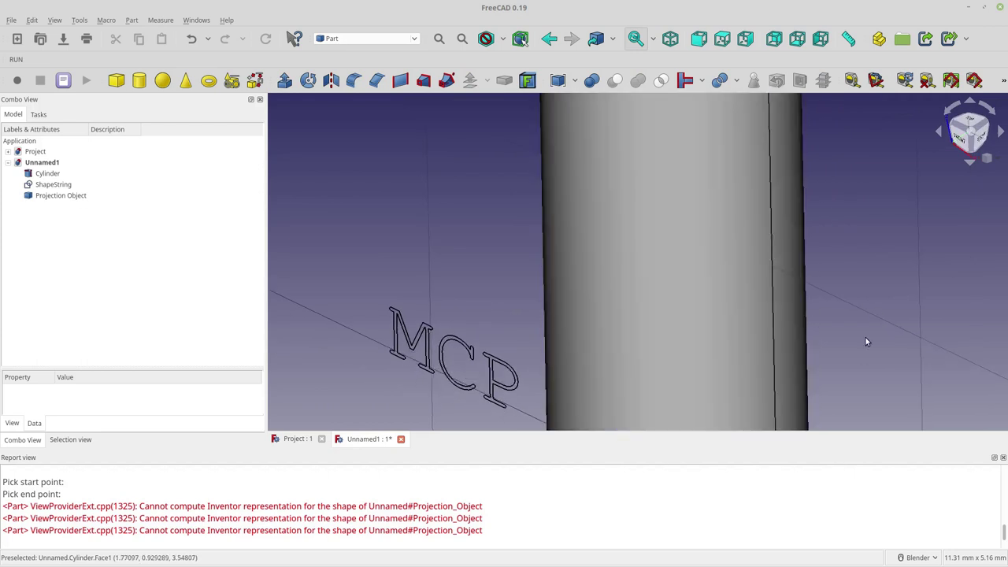
middle_click_drag(866, 339, 890, 301)
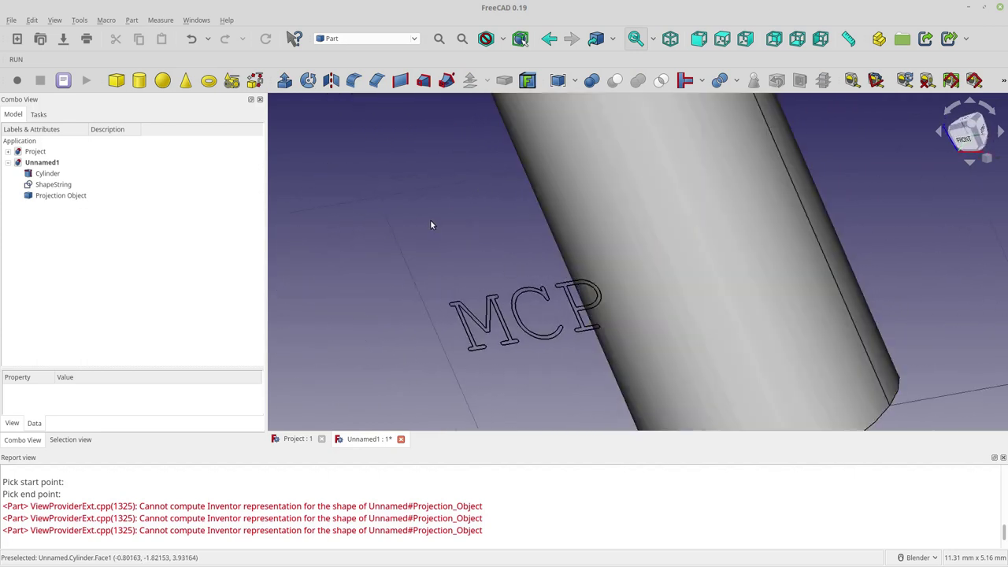
scroll(432, 220, "down", 3)
middle_click_drag(430, 218, 472, 218)
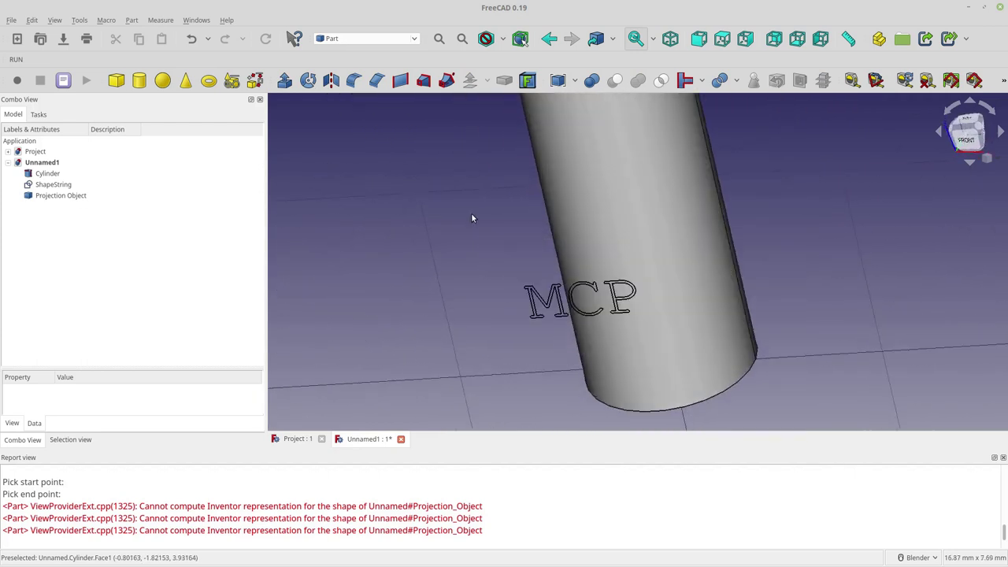
left_click(959, 141)
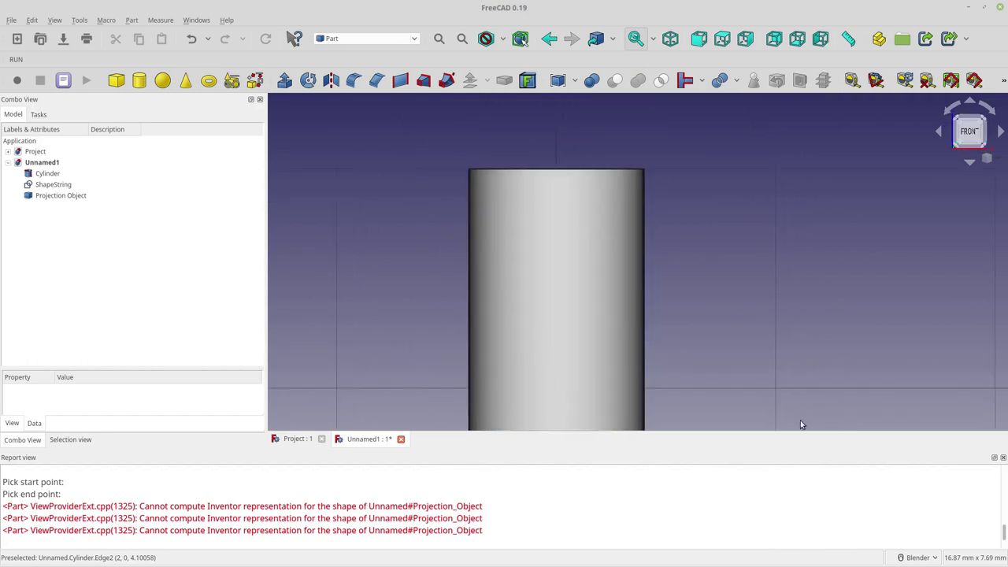
scroll(791, 363, "down", 2)
middle_click_drag(791, 363, 803, 236)
left_click(968, 131)
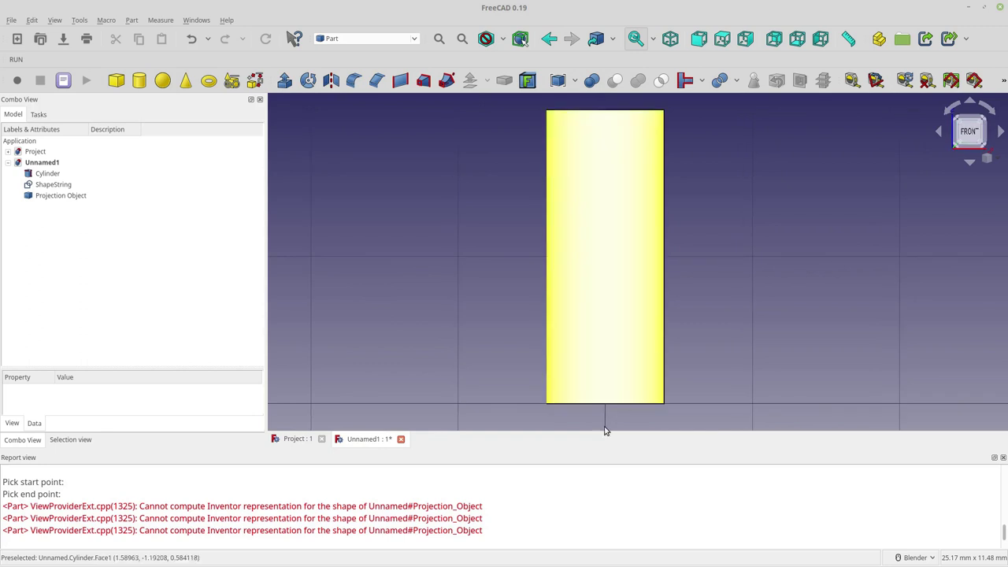
Delete the Projection Object, leaving only the Cylinder and ShapeString in the tree
left_click(69, 199)
key("Delete")
left_click(70, 186)
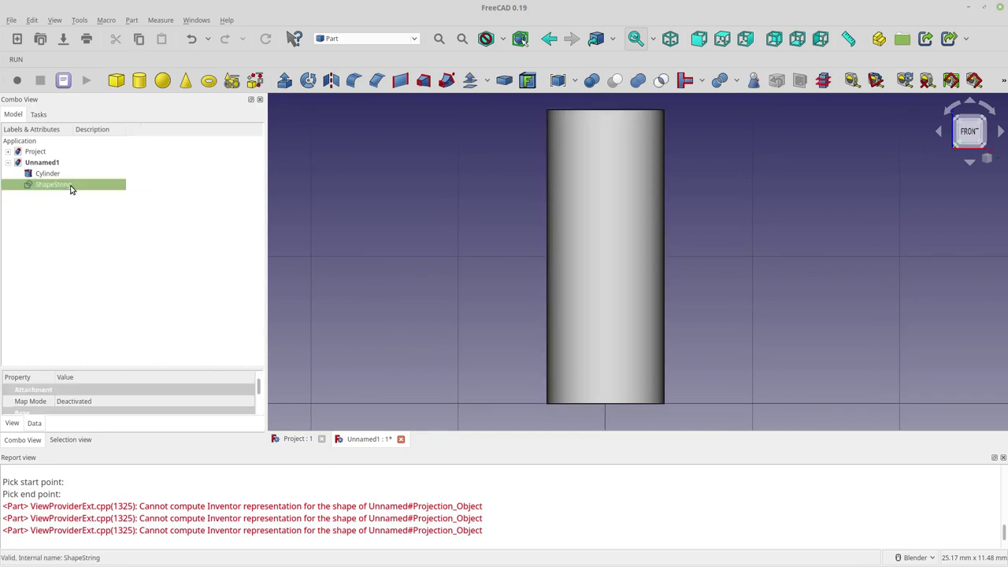
left_click(83, 219)
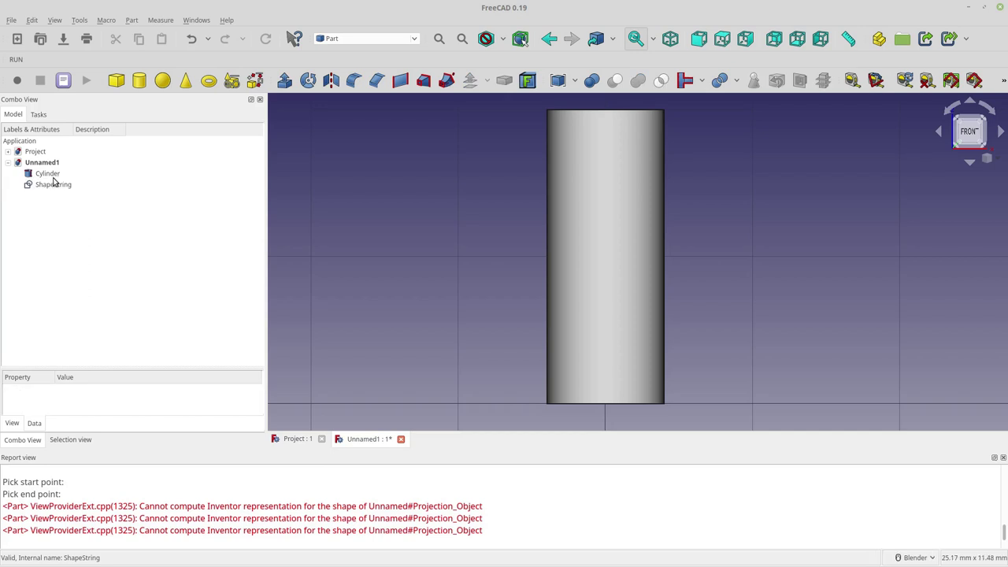
Start a new projection on surface using the cylinder face as the surface
left_click(527, 82)
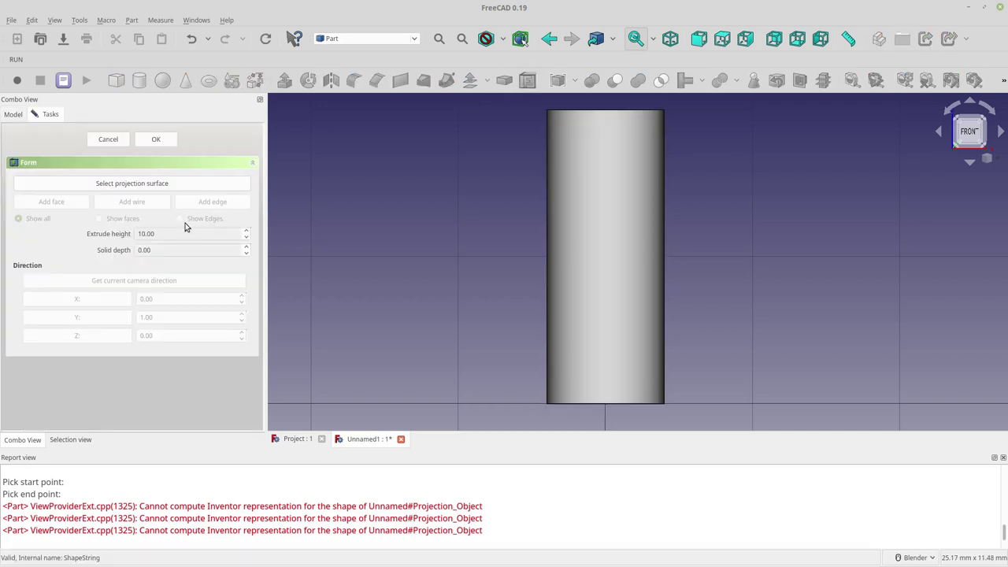
left_click(184, 186)
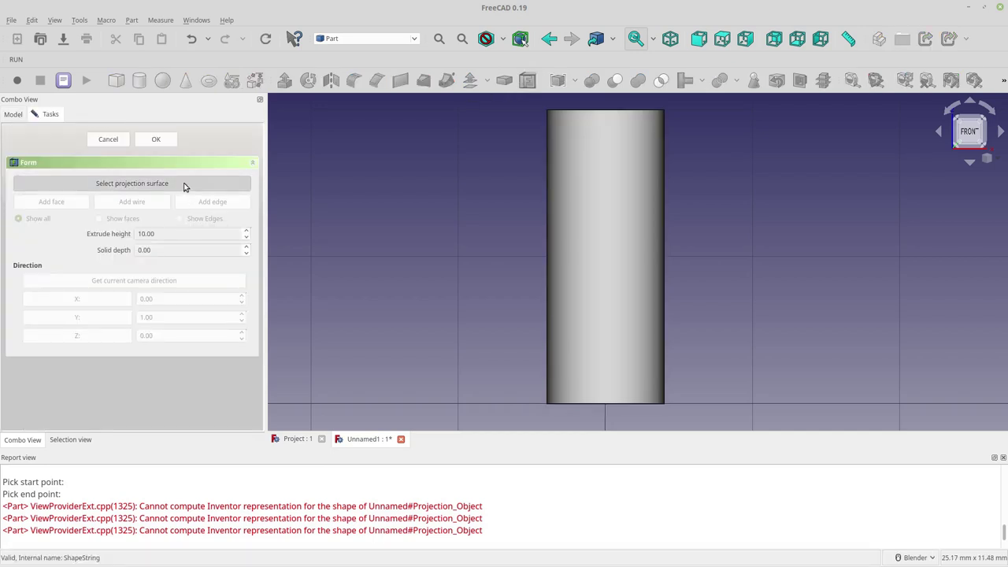
left_click(607, 179)
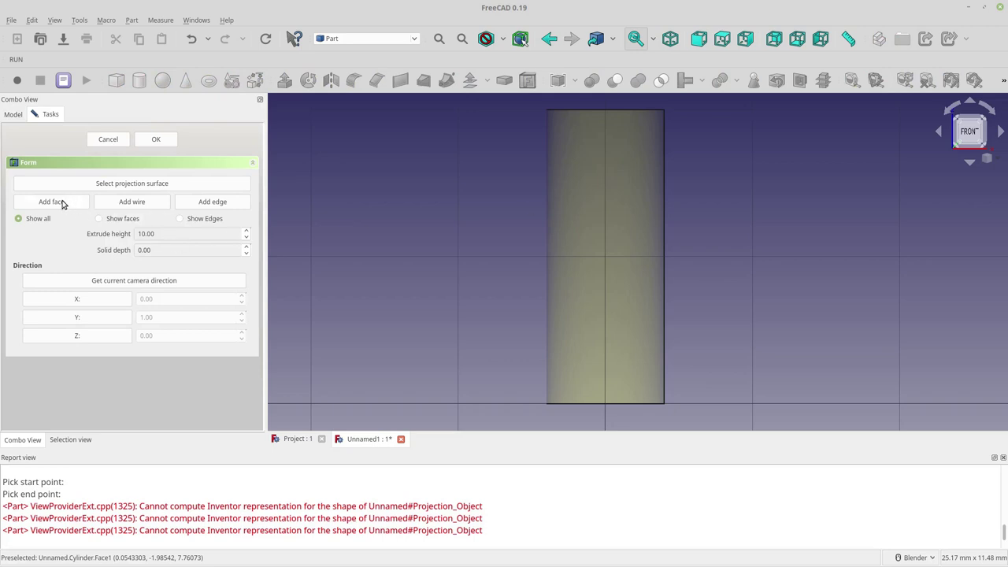
Add the P and M letter outlines as wires and create the Projection Object
left_click(104, 206)
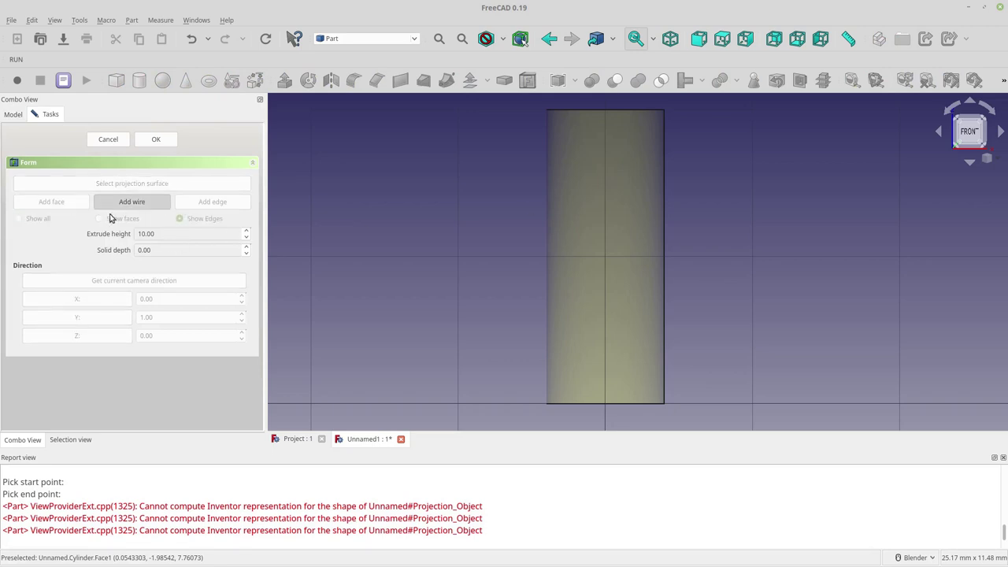
middle_click_drag(594, 304, 561, 313)
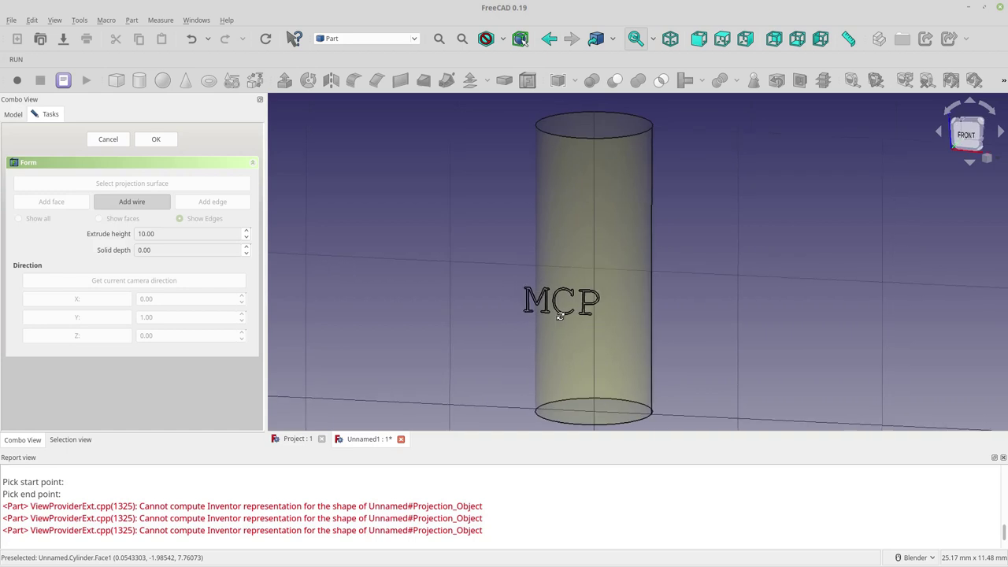
left_click(962, 139)
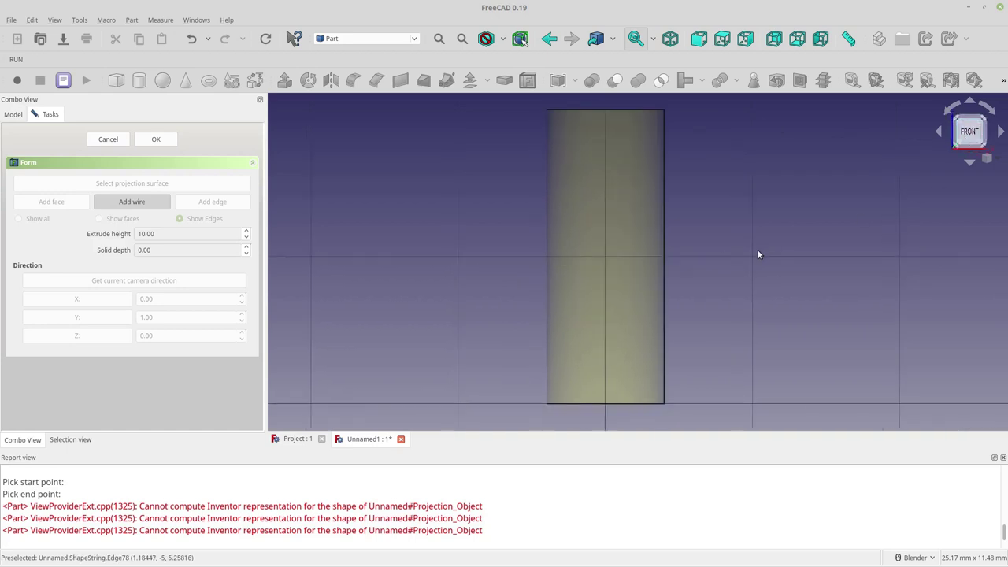
middle_click_drag(757, 250, 356, 307)
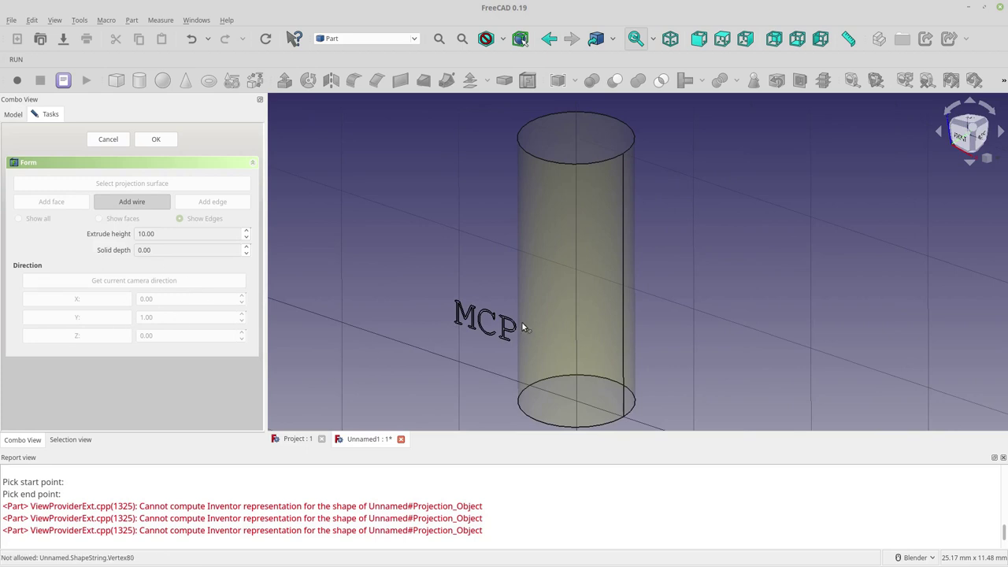
scroll(521, 321, "up", 4)
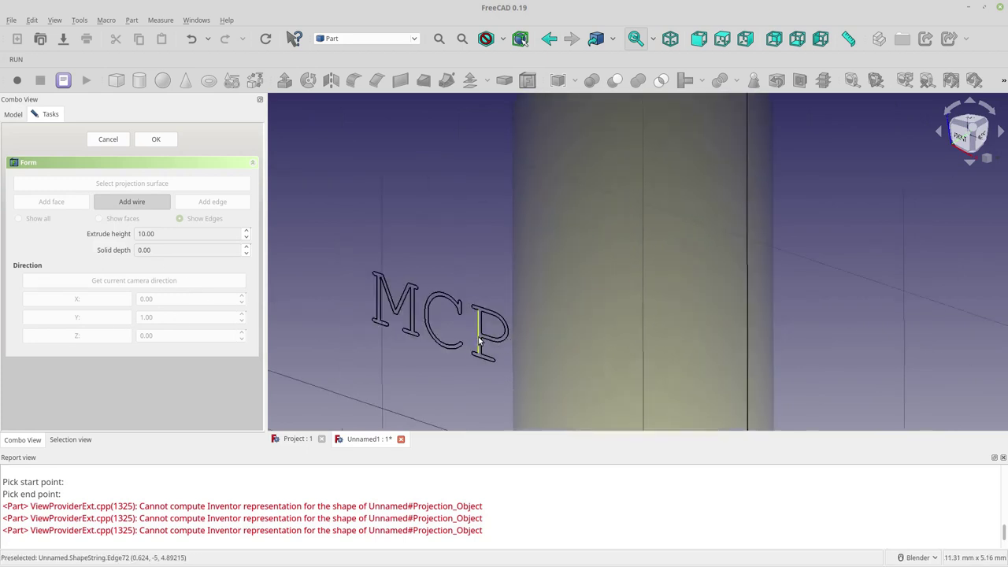
left_click(479, 340)
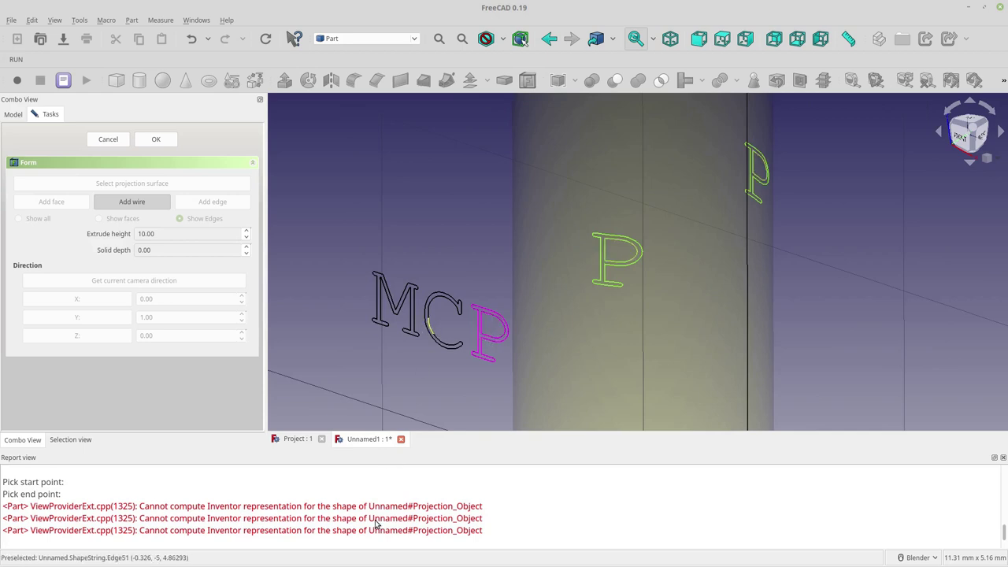
left_click(416, 317)
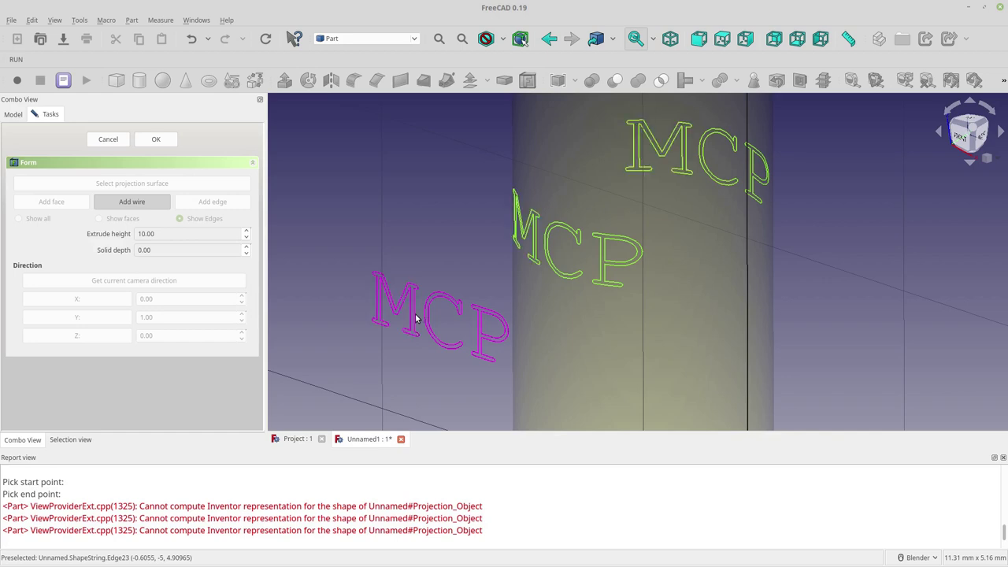
left_click(156, 139)
middle_click_drag(295, 307, 477, 371)
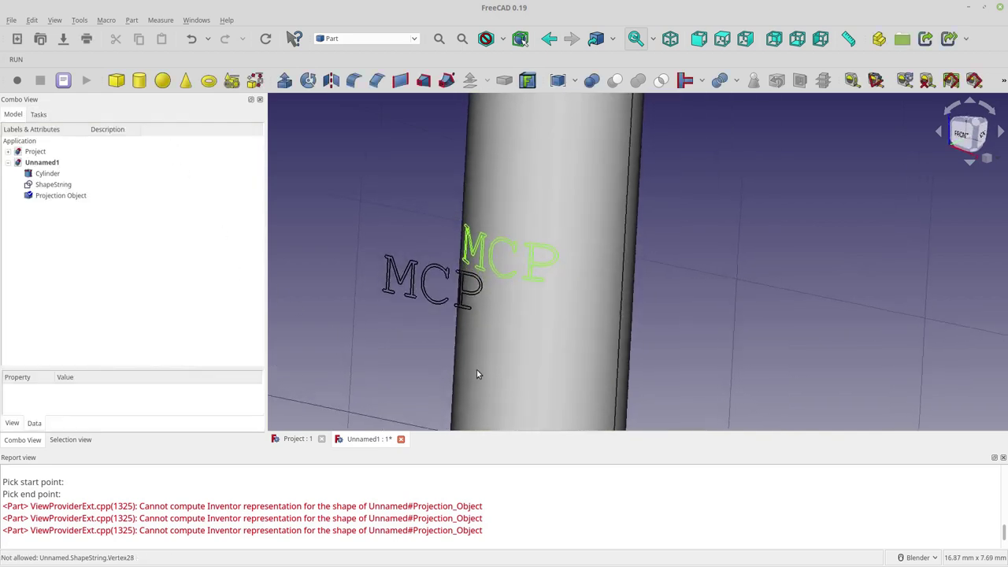
left_click(74, 196)
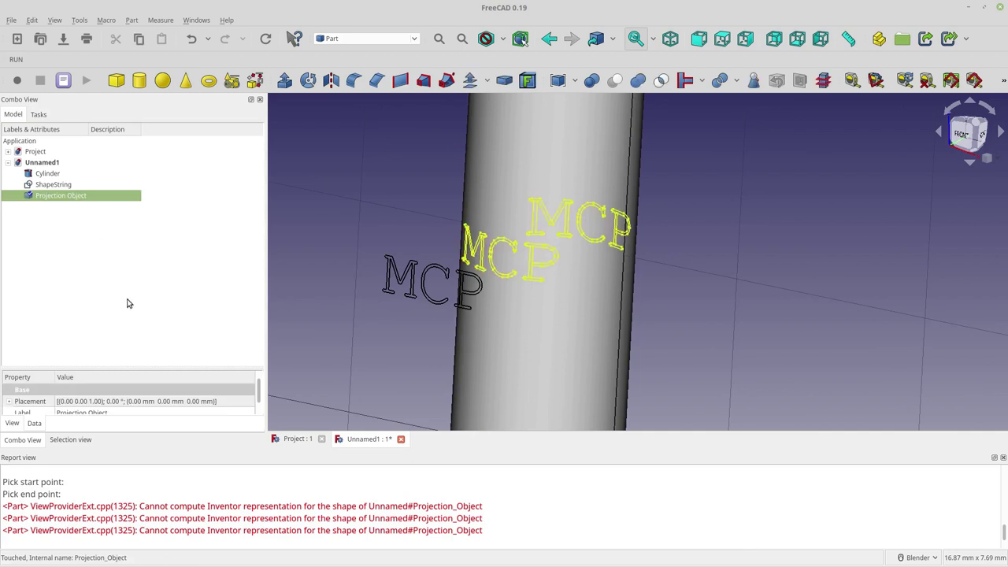
left_click(108, 322)
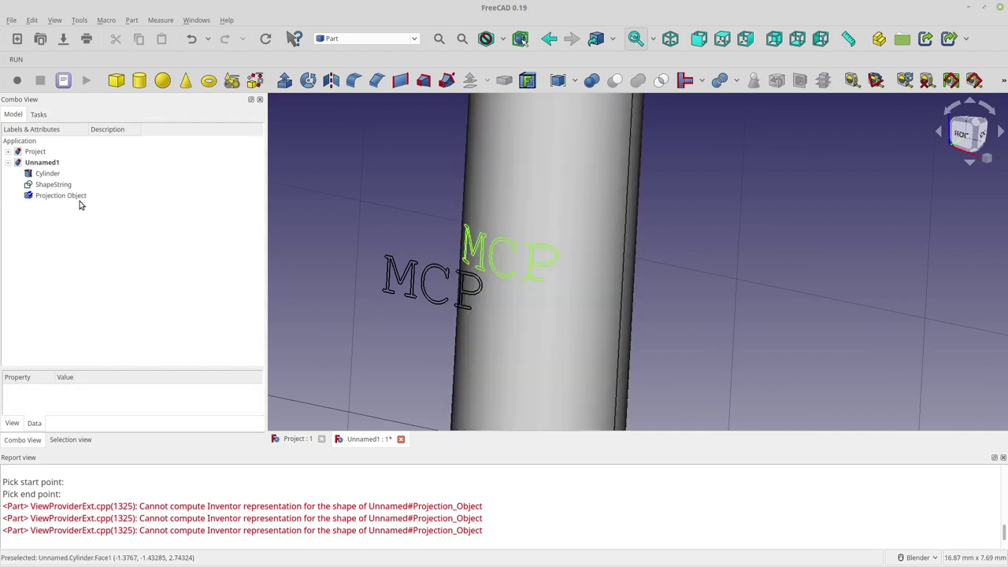
left_click(79, 196)
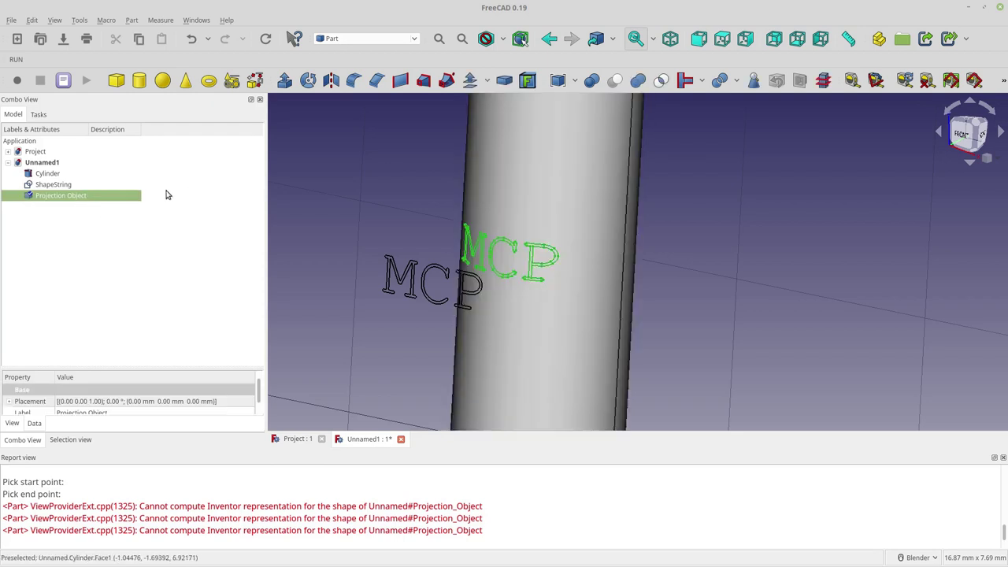
left_click(59, 175)
left_click(67, 198, "ctrl")
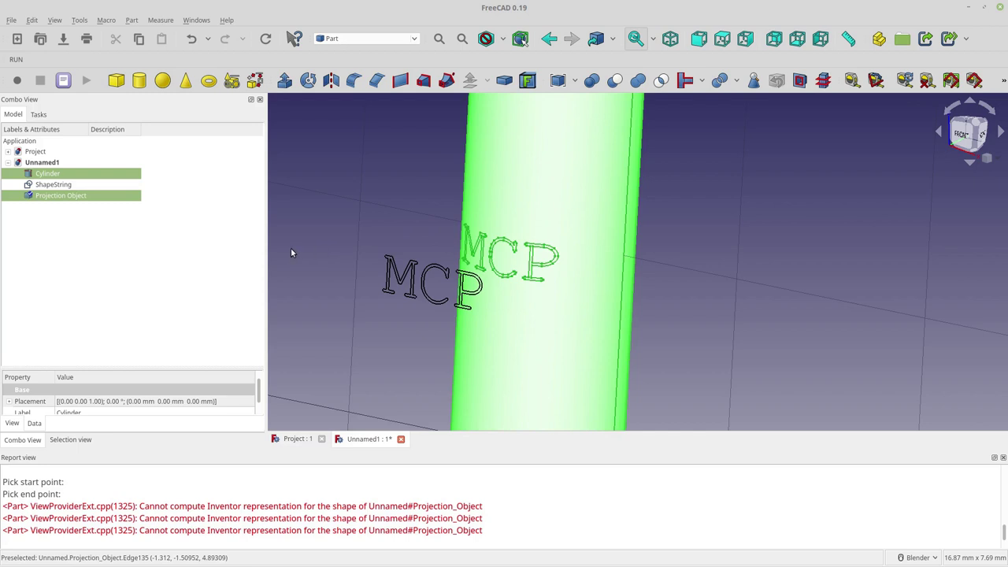
mouse_move(357, 234)
middle_mouse_down()
mouse_move(339, 234)
mouse_move(348, 231)
middle_mouse_up()
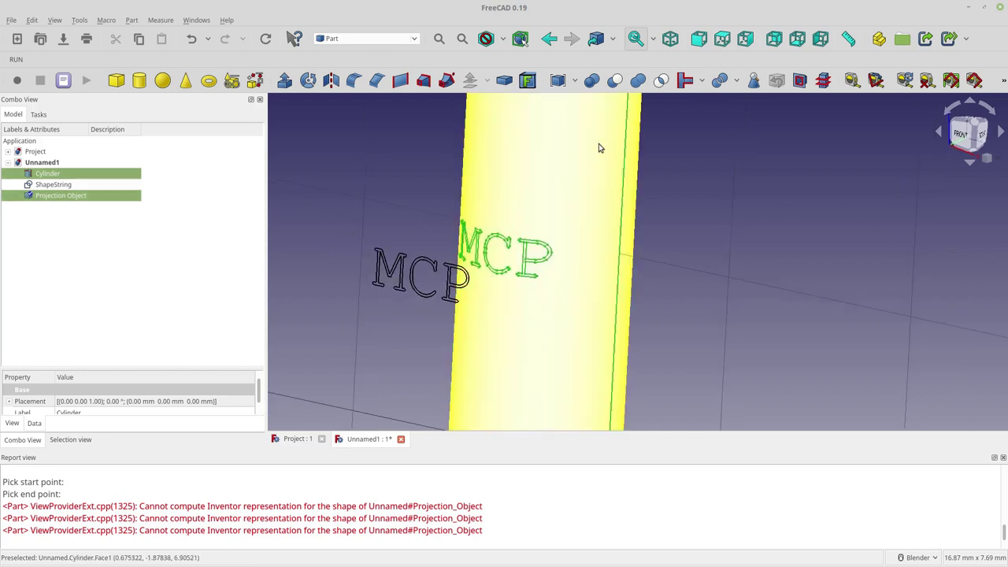
left_click(662, 82)
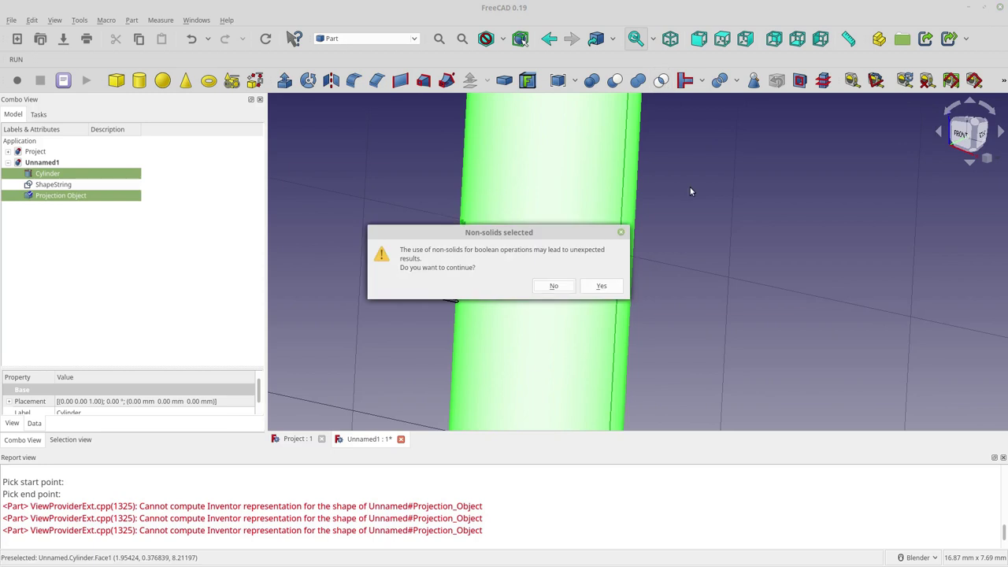
left_click(554, 287)
left_click(352, 261)
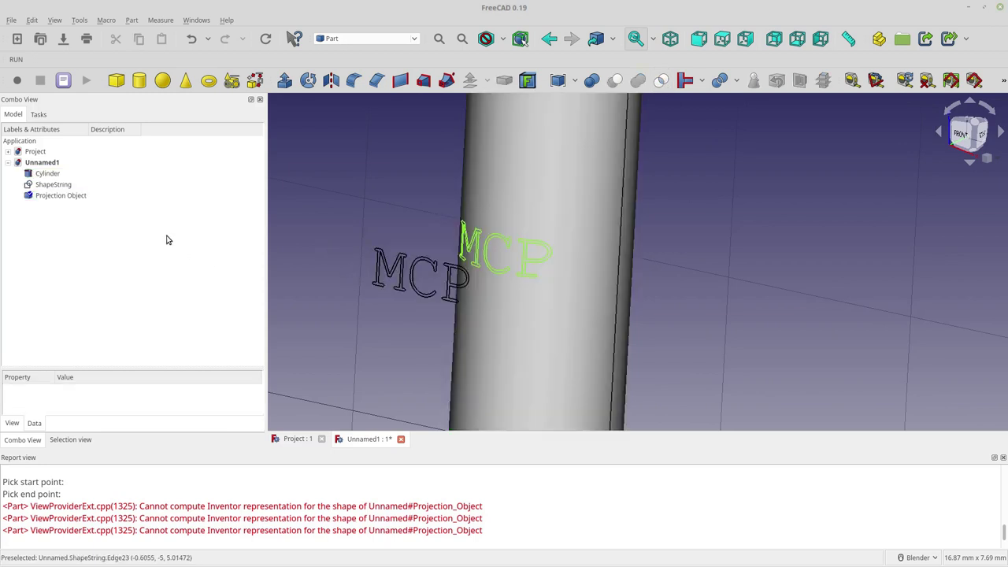
Select the ShapeString and switch to the Draft workbench
scroll(377, 298, "down", 4)
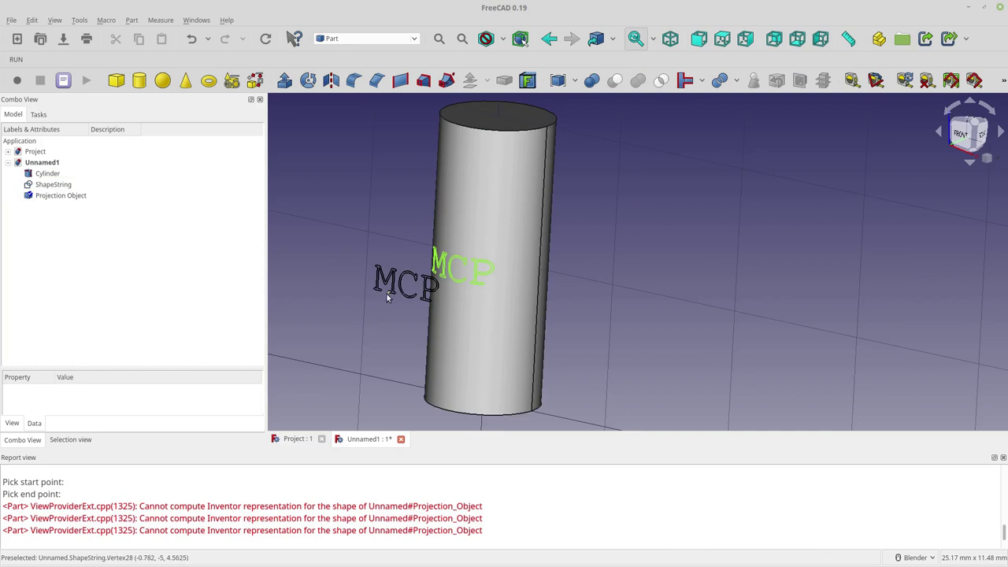
scroll(376, 255, "up", 3)
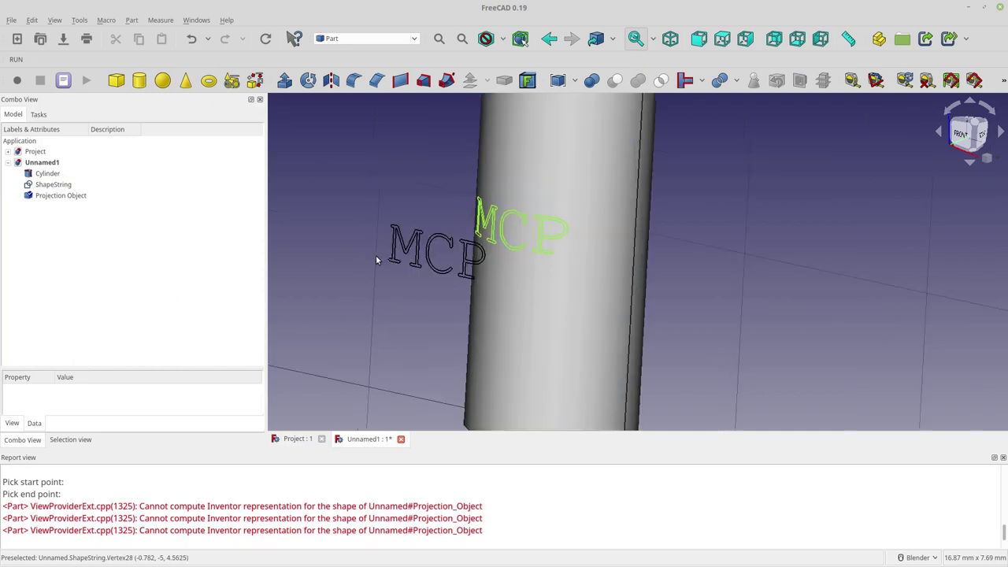
left_click(62, 186)
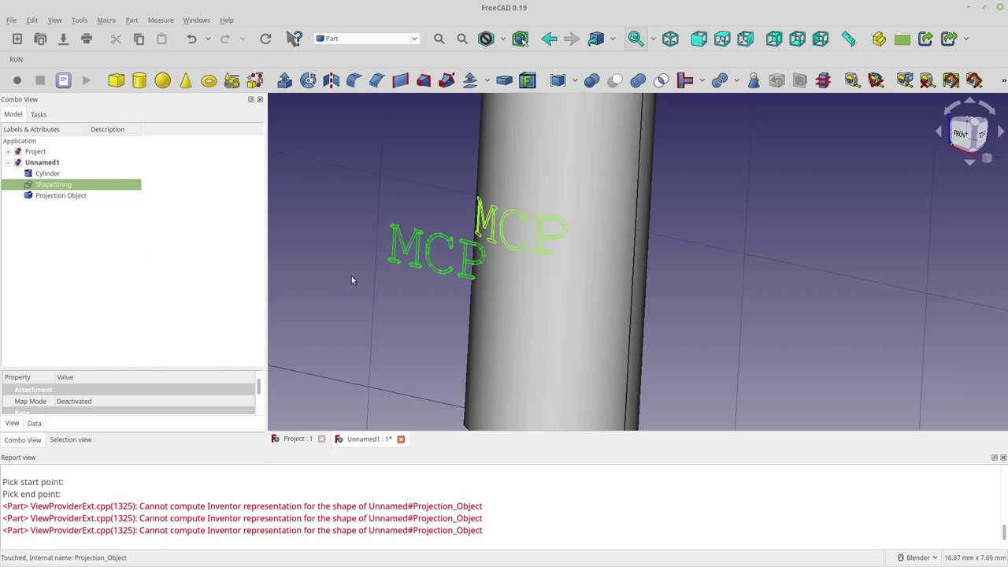
scroll(404, 264, "up", 3)
scroll(418, 292, "up", 2)
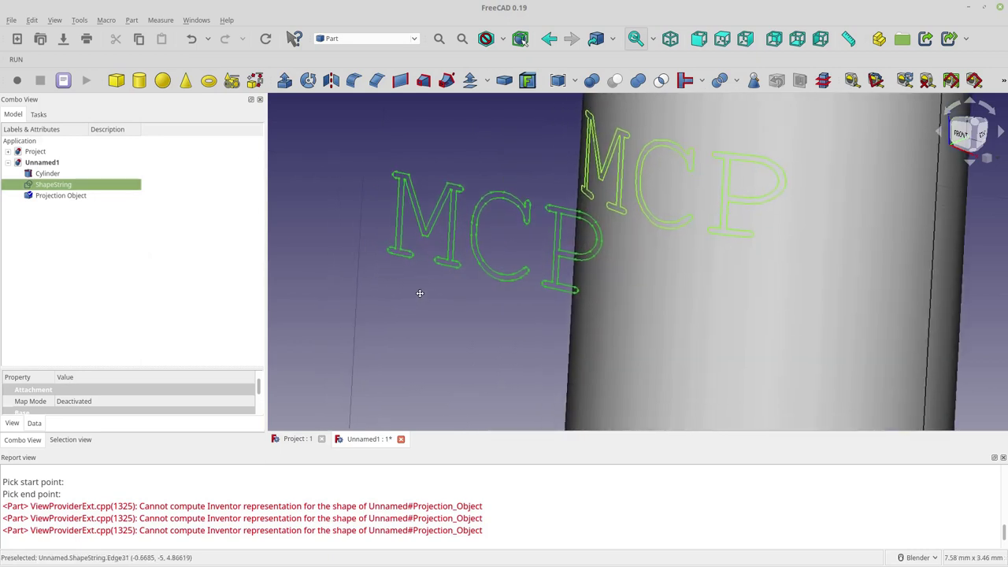
scroll(427, 292, "down", 2)
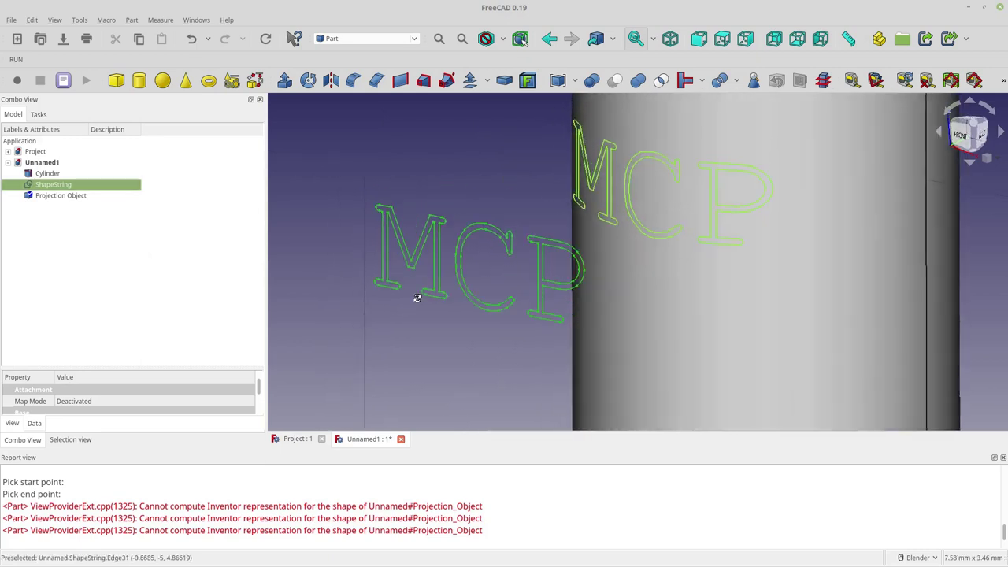
left_click(414, 40)
left_click(386, 73)
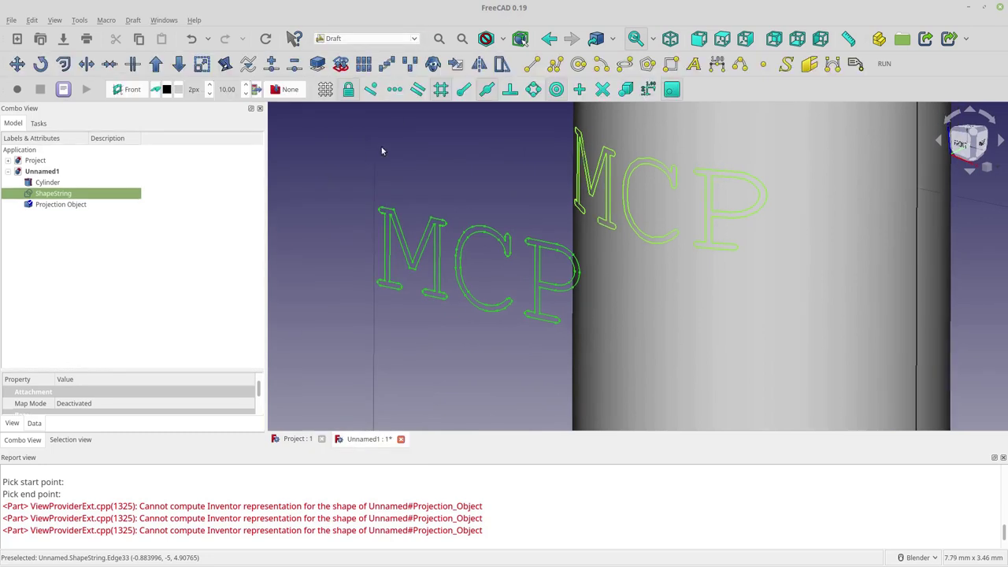
Downgrade the ShapeString into letter faces, then undo the split with Ctrl+Z
left_click(179, 64)
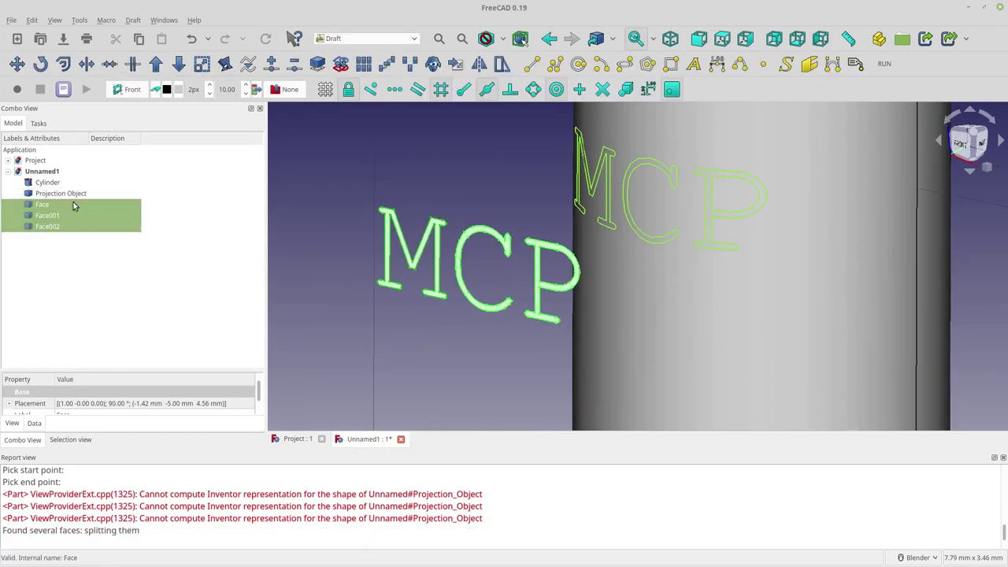
left_click(74, 203)
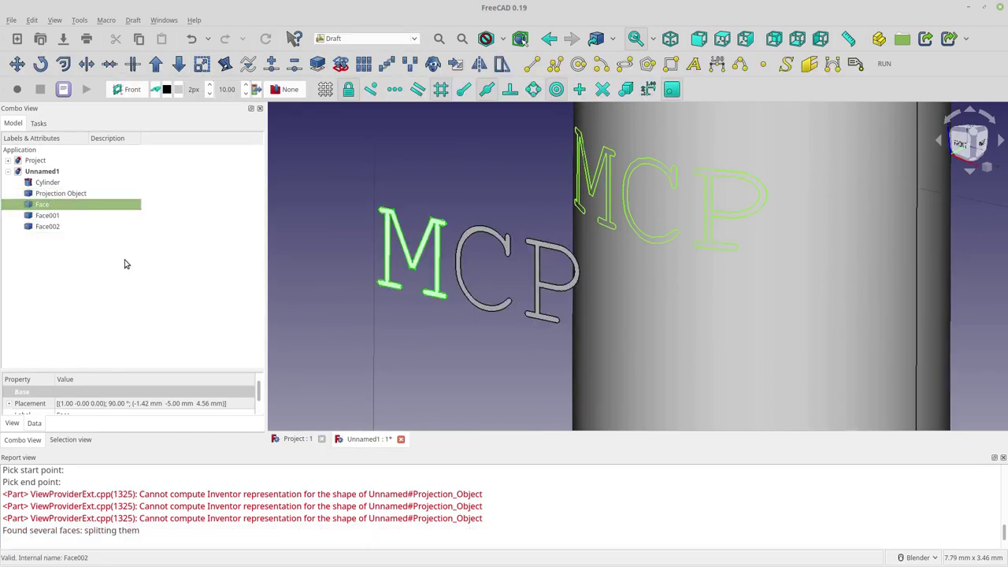
key("ctrl+z")
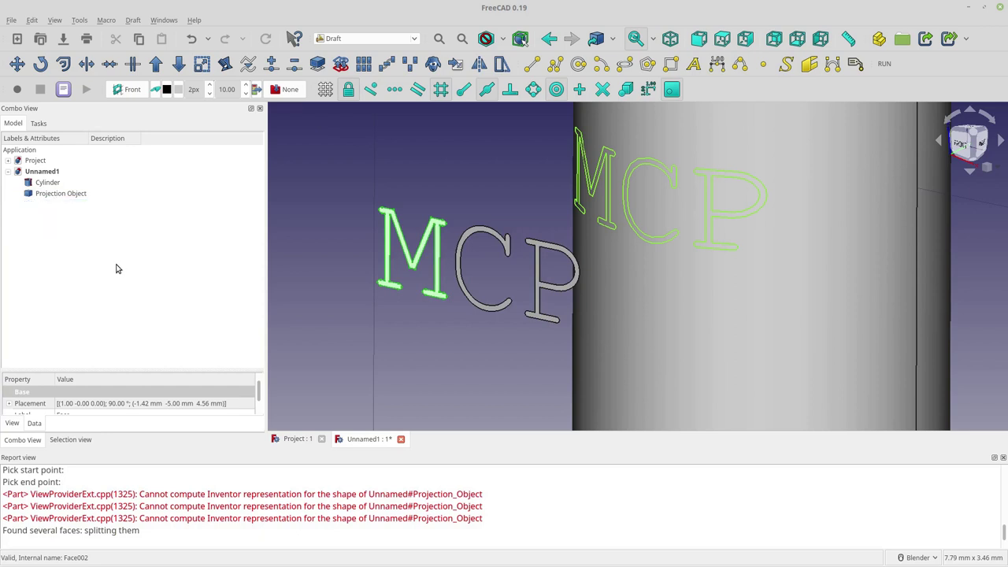
Show the whole model from the front and clear the selection
key("1")
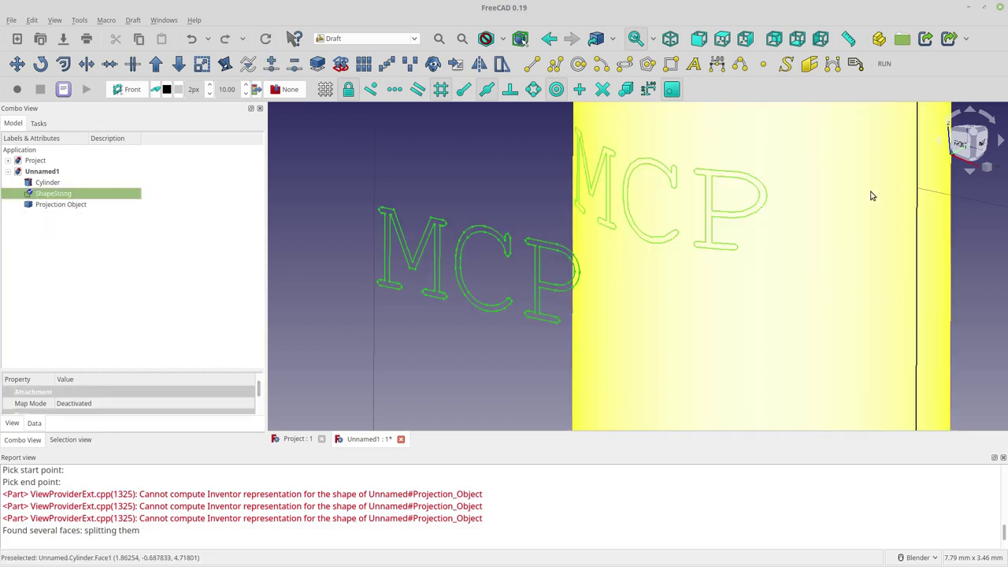
middle_click_drag(835, 329, 706, 304, "shift")
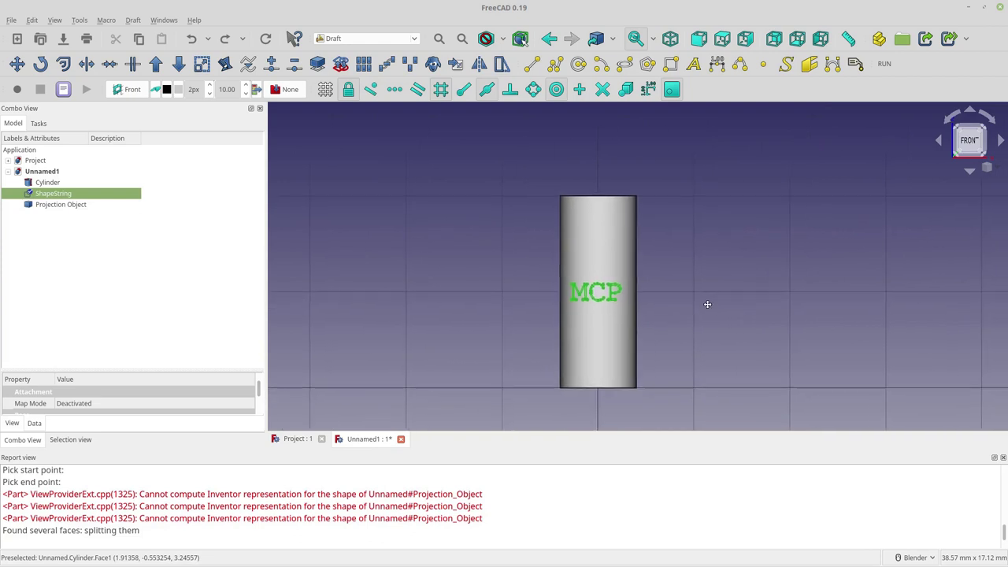
scroll(686, 310, "up", 4)
left_click(683, 307)
Move the MCP ShapeString vertically down to sit just below the projection
left_click(53, 193)
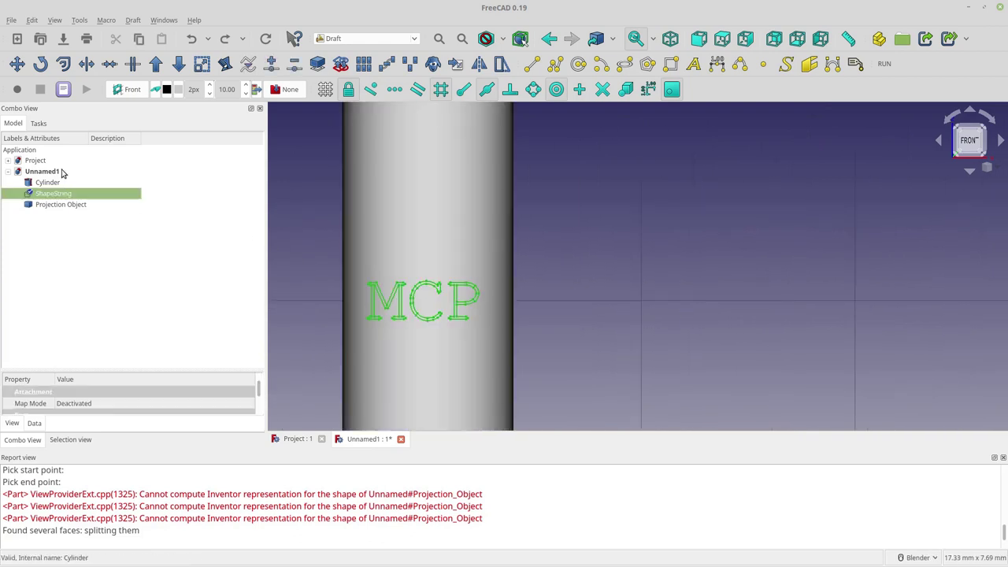
left_click(17, 63)
middle_click_drag(603, 282, 727, 226, "shift")
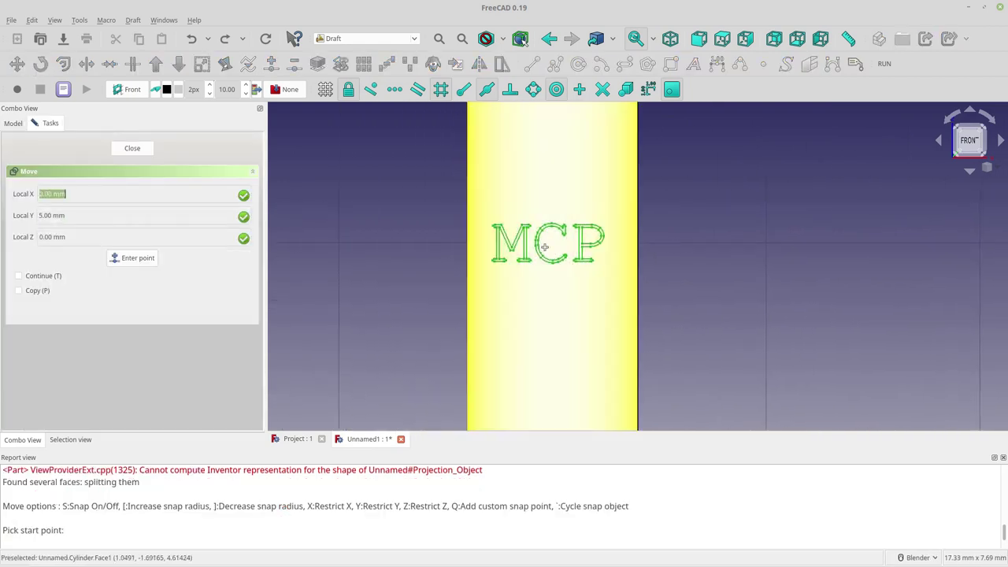
left_click(496, 244)
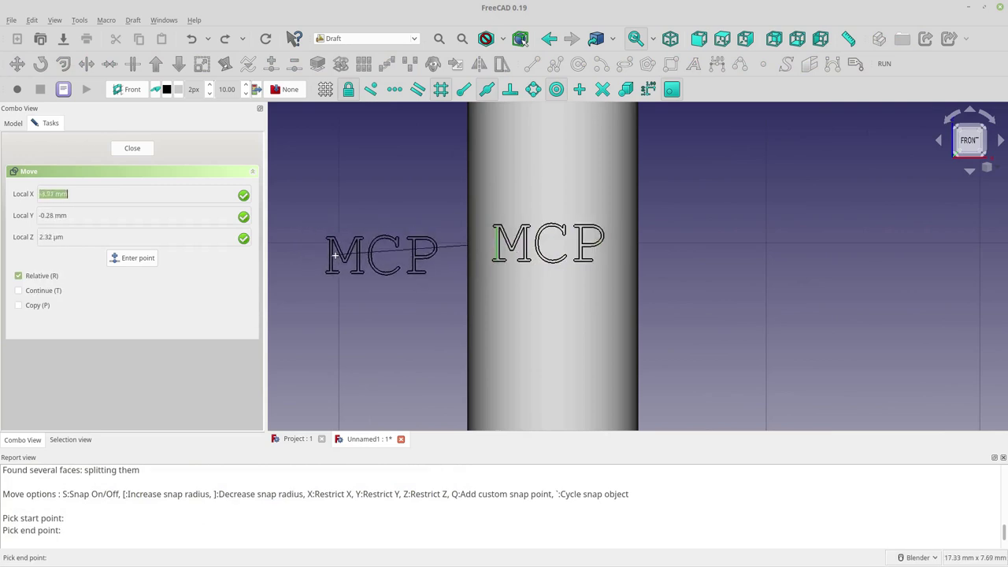
key("y")
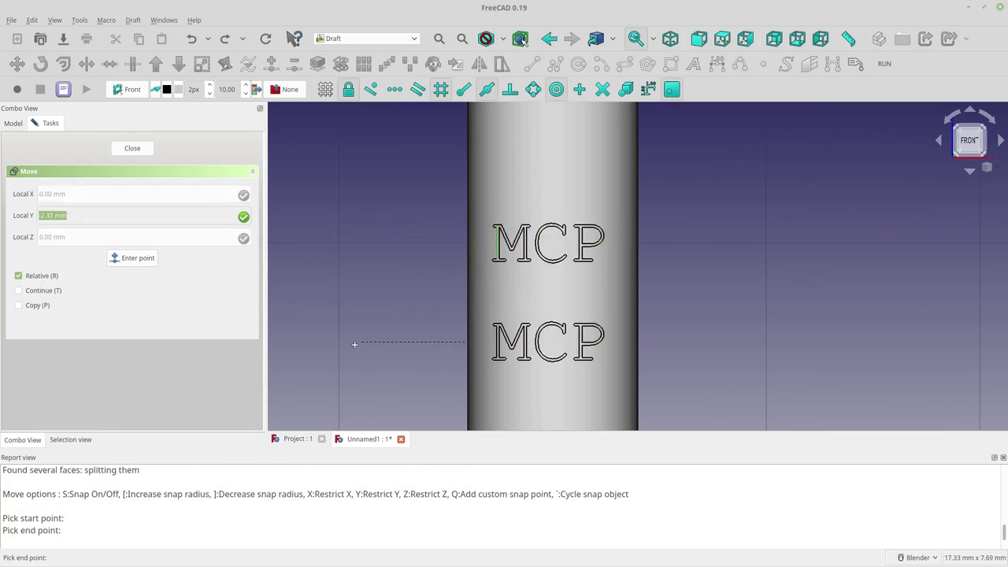
left_click(347, 299)
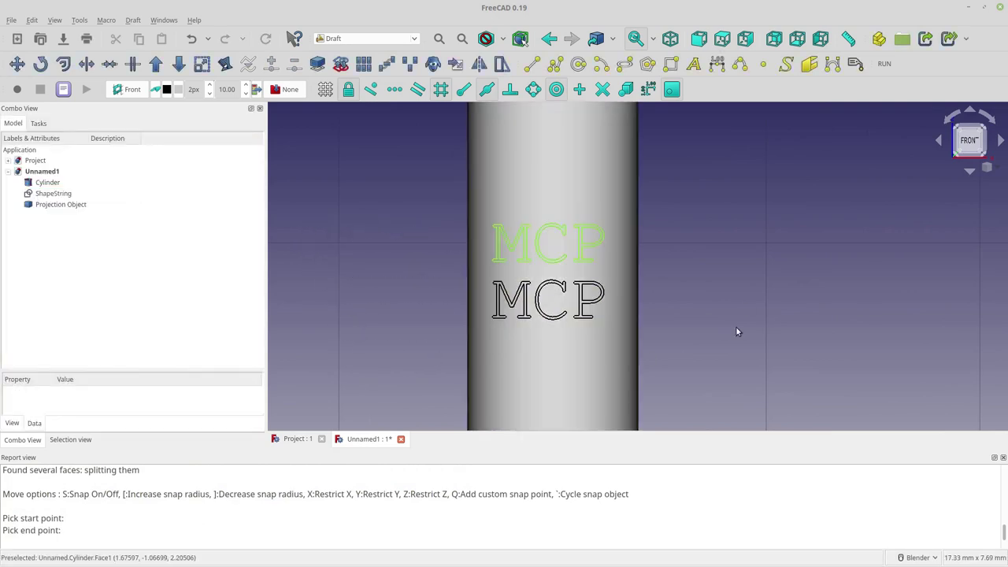
middle_click_drag(738, 330, 714, 310)
Downgrade the moved text into three faces: Face, Face001 and Face002, viewed from the front
left_click(62, 197)
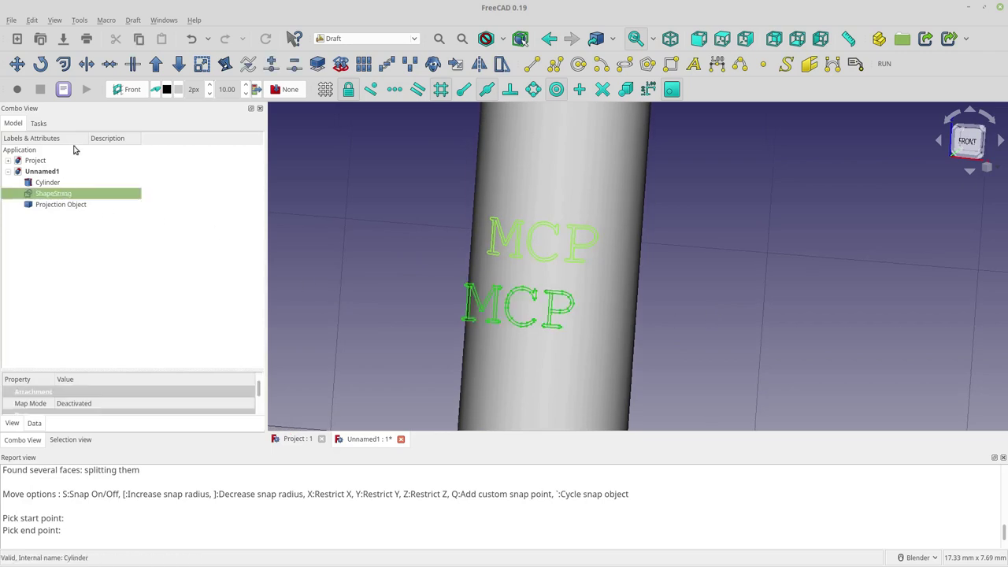
left_click(178, 64)
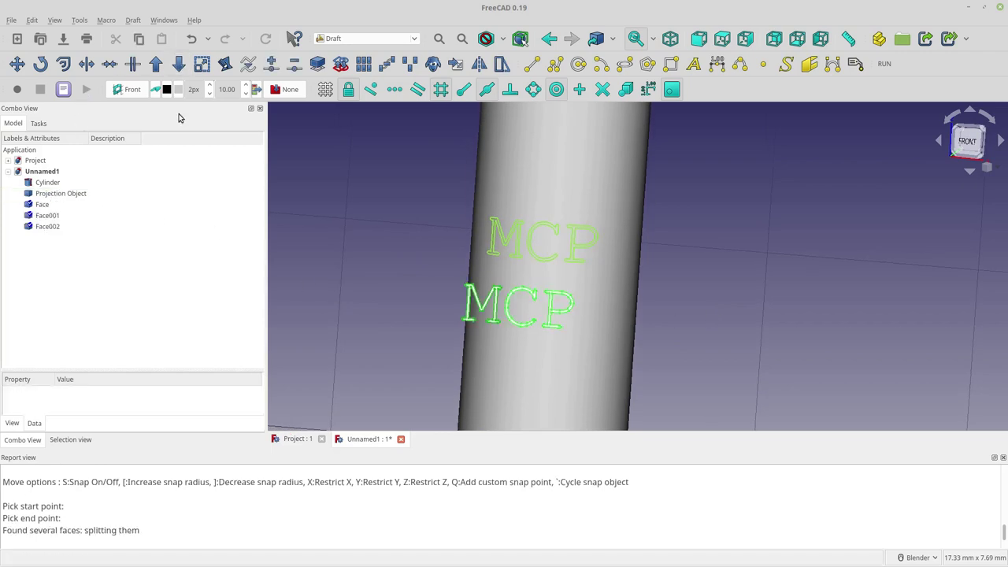
left_click(966, 142)
left_click(112, 234)
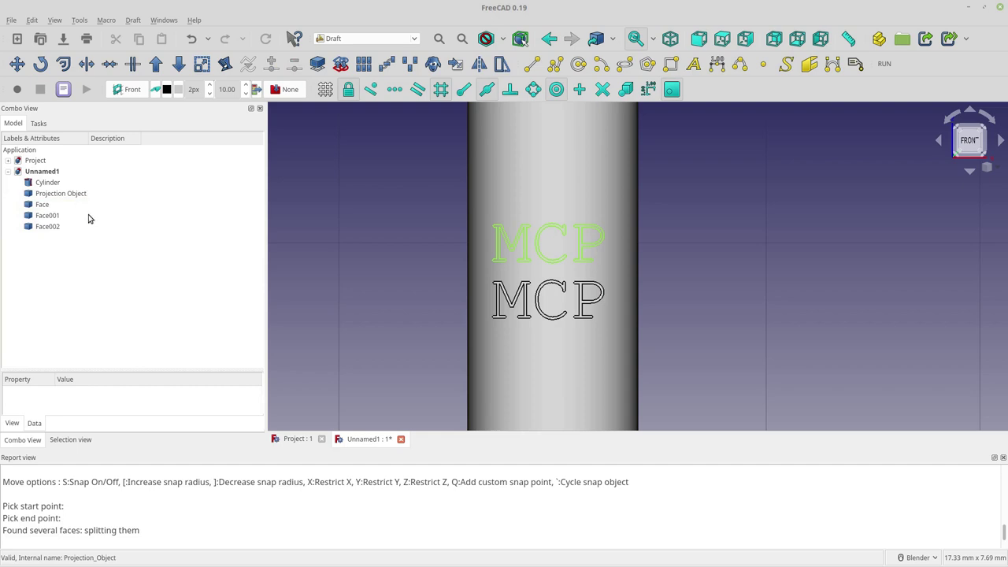
In the Part workbench, start a projection on surface with the cylinder as the surface
left_click(411, 38)
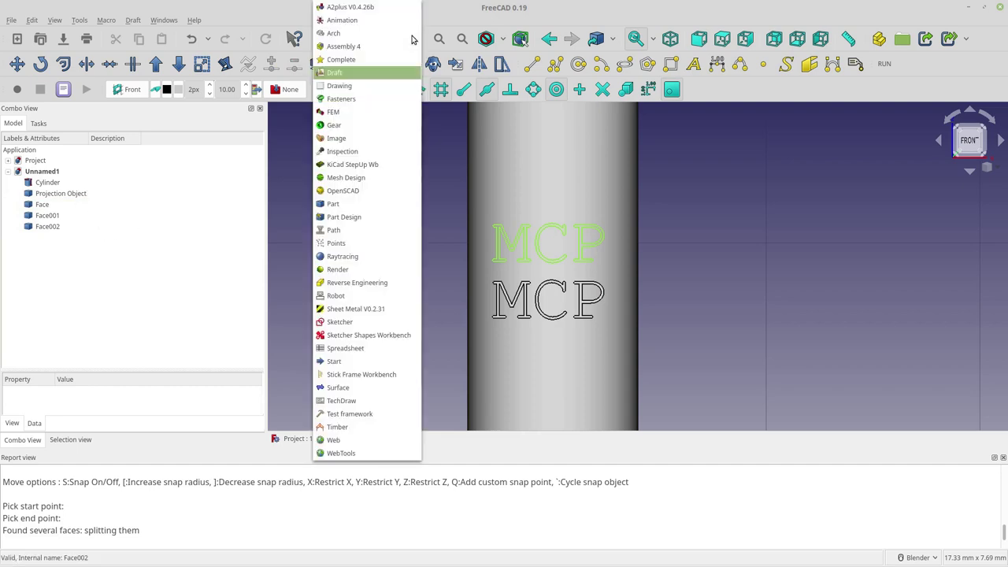
left_click(373, 205)
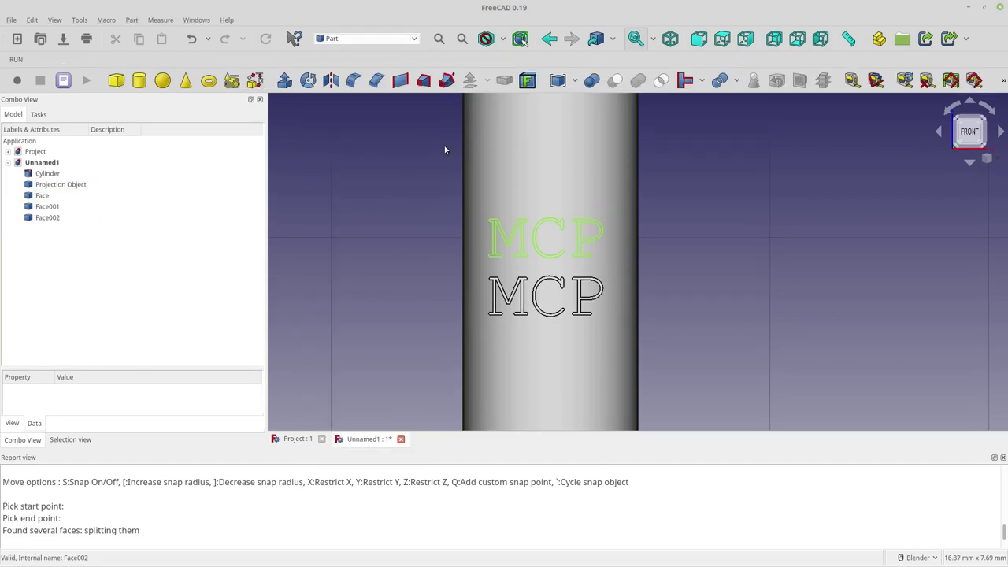
left_click(527, 81)
left_click(205, 185)
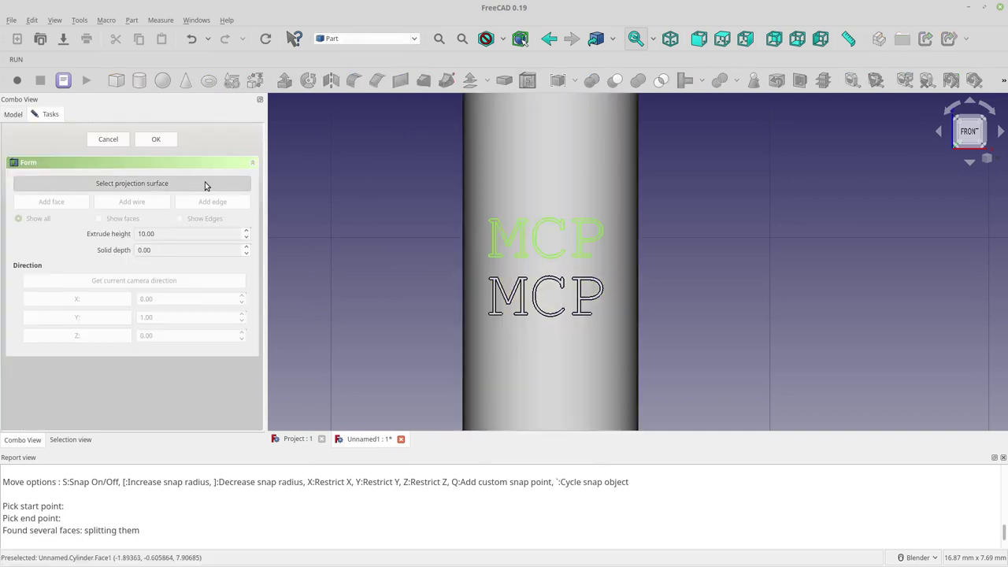
left_click(589, 176)
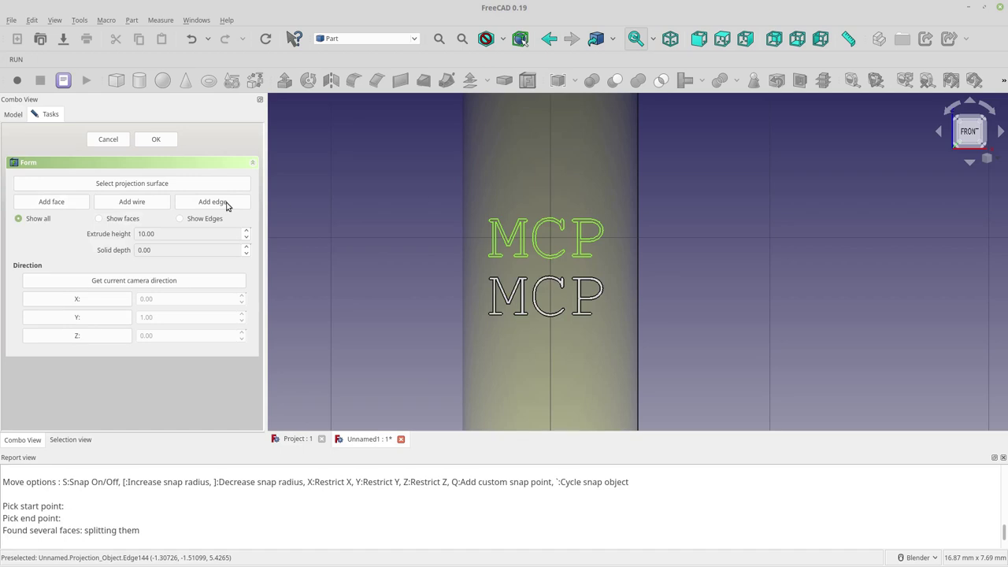
Add the M, C and P letter faces to the projection
left_click(53, 206)
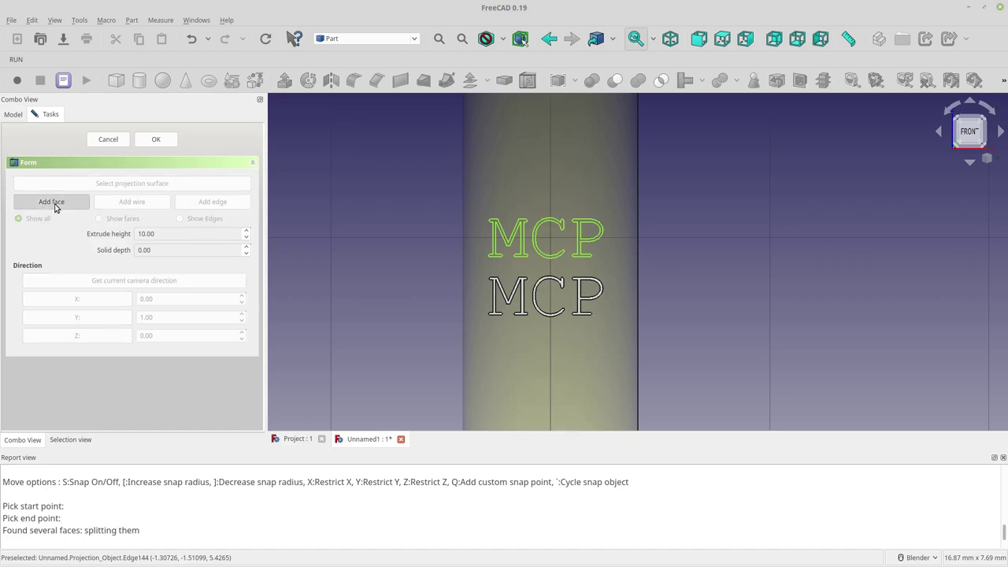
scroll(527, 329, "up", 5)
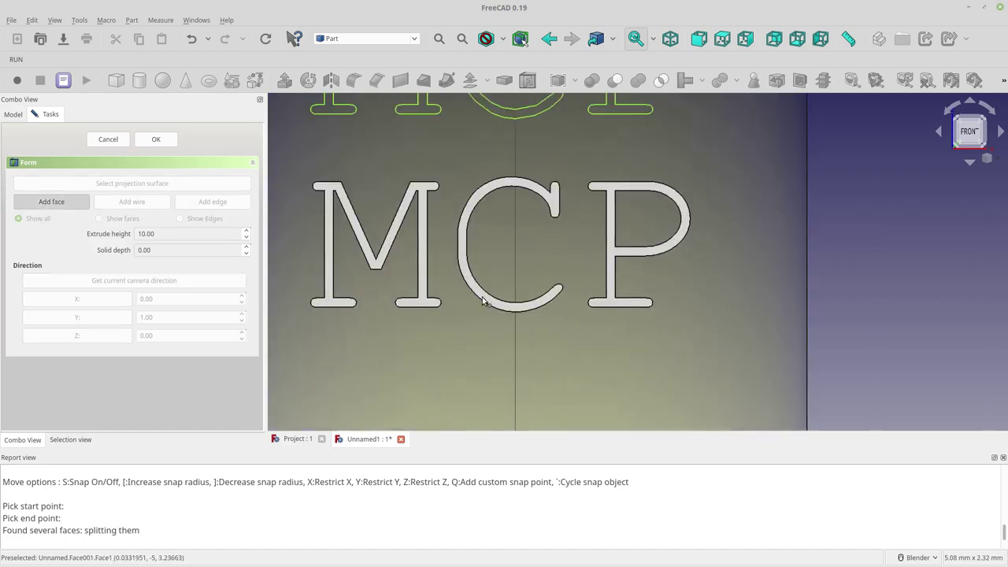
left_click(423, 272)
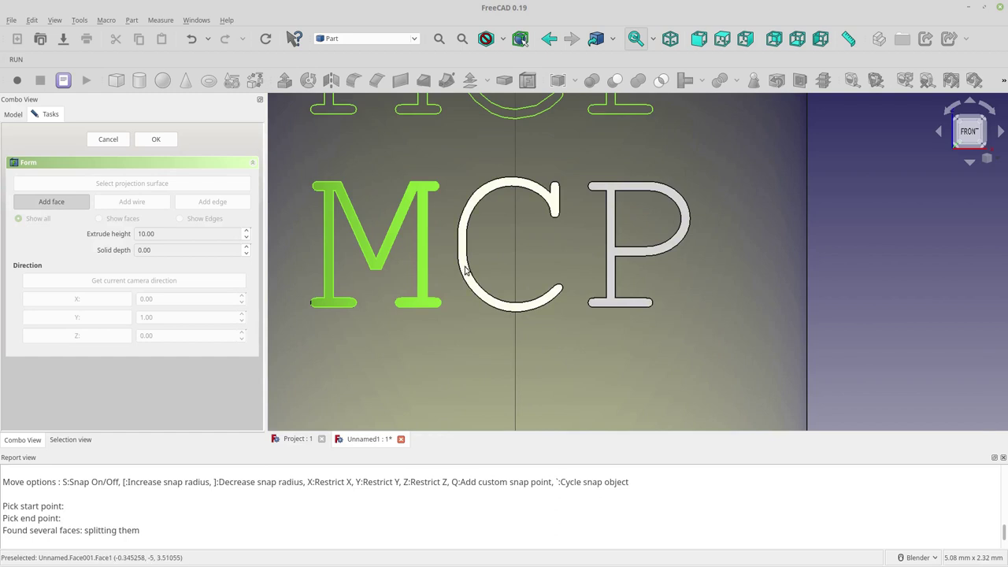
left_click(465, 270)
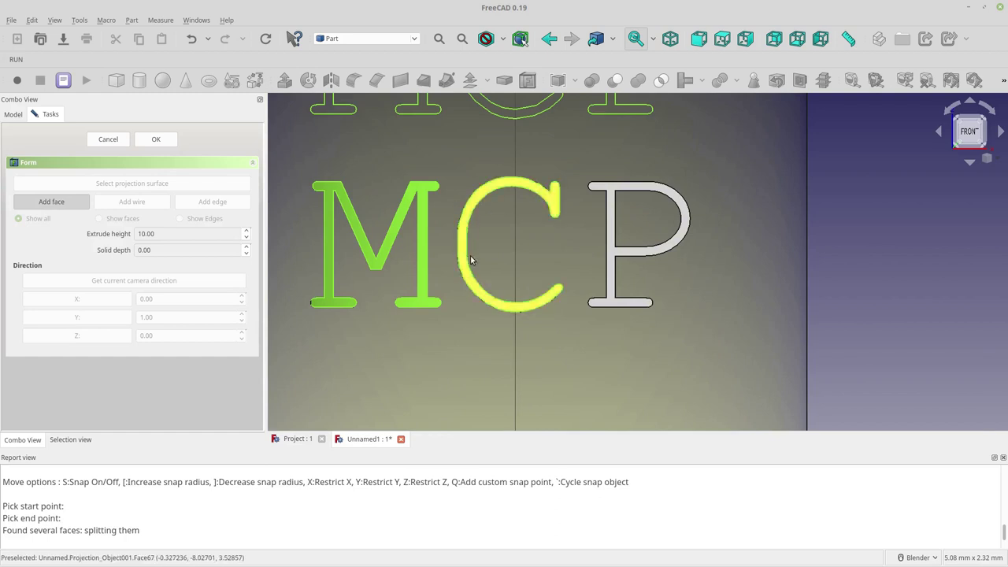
left_click(610, 255)
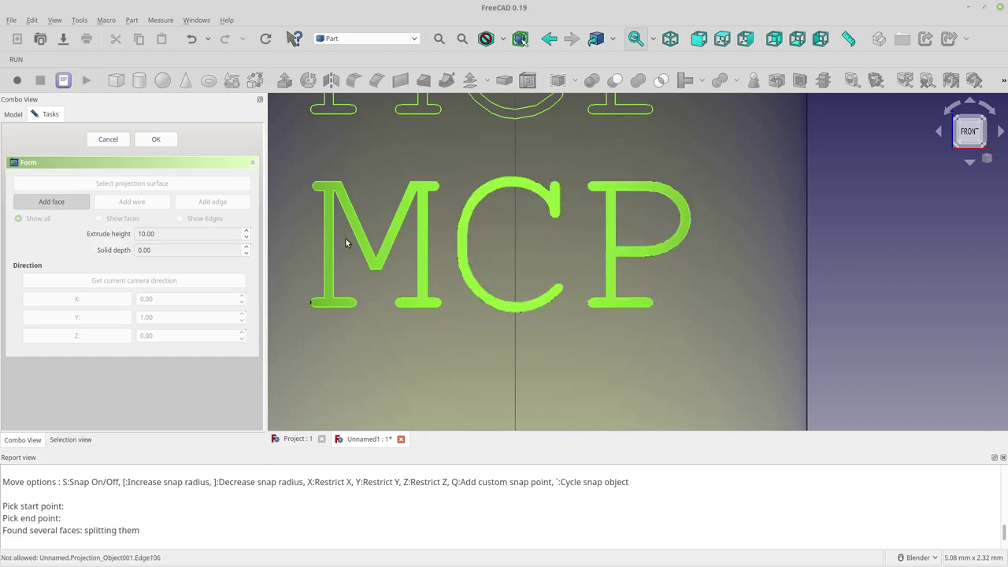
left_click(76, 203)
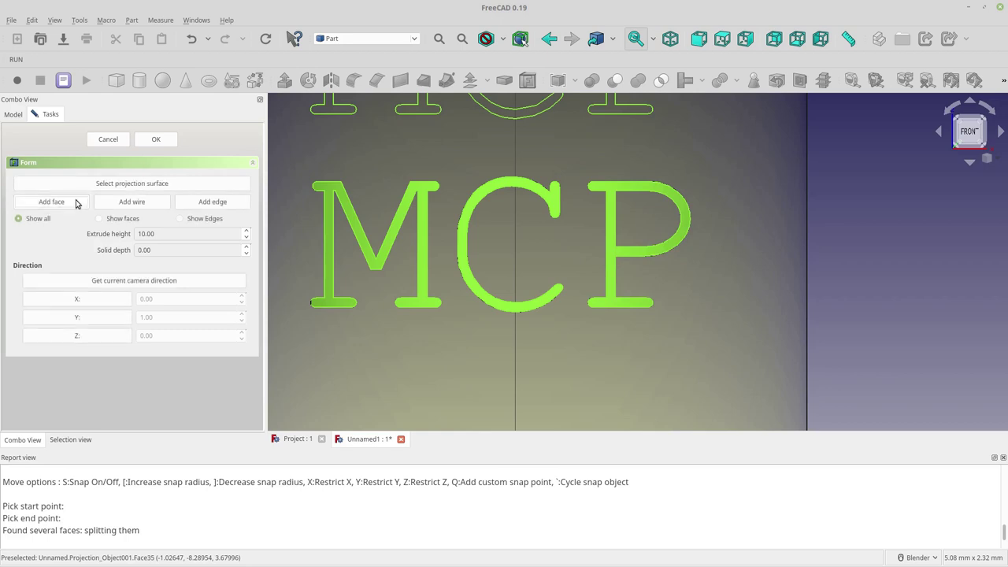
Create Projection Object001 and orbit to see the extruded MCP through the cylinder
left_click(156, 139)
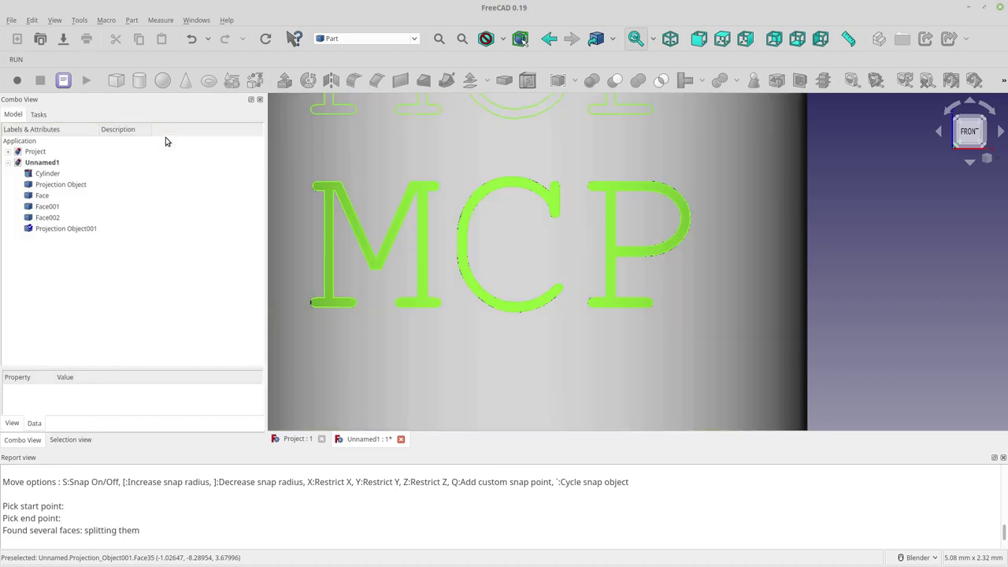
scroll(669, 233, "down", 3)
middle_click_drag(715, 228, 679, 304)
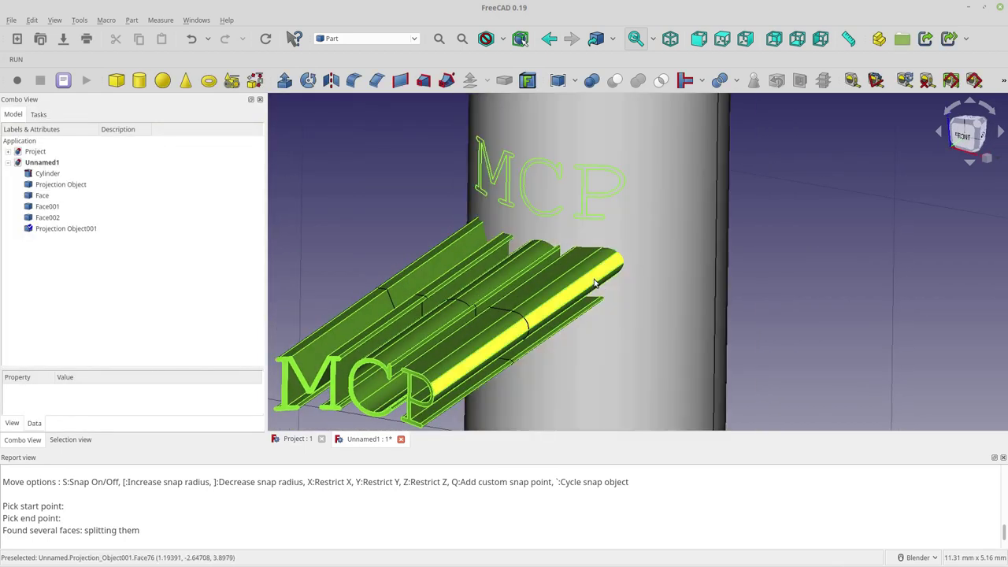
middle_click_drag(594, 283, 520, 299)
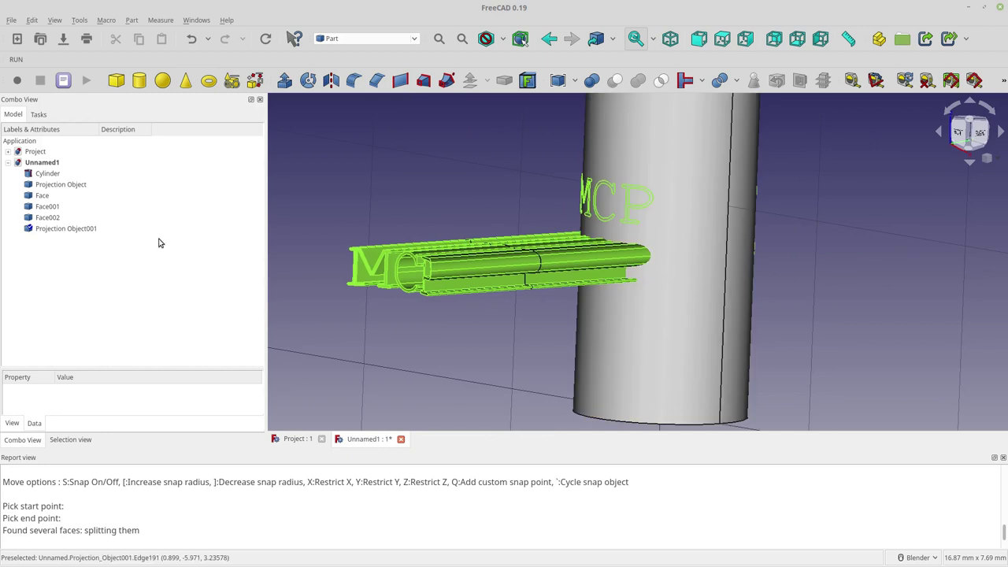
Close the accidental Transform and select both the Cylinder and Projection Object001
double_click(47, 173)
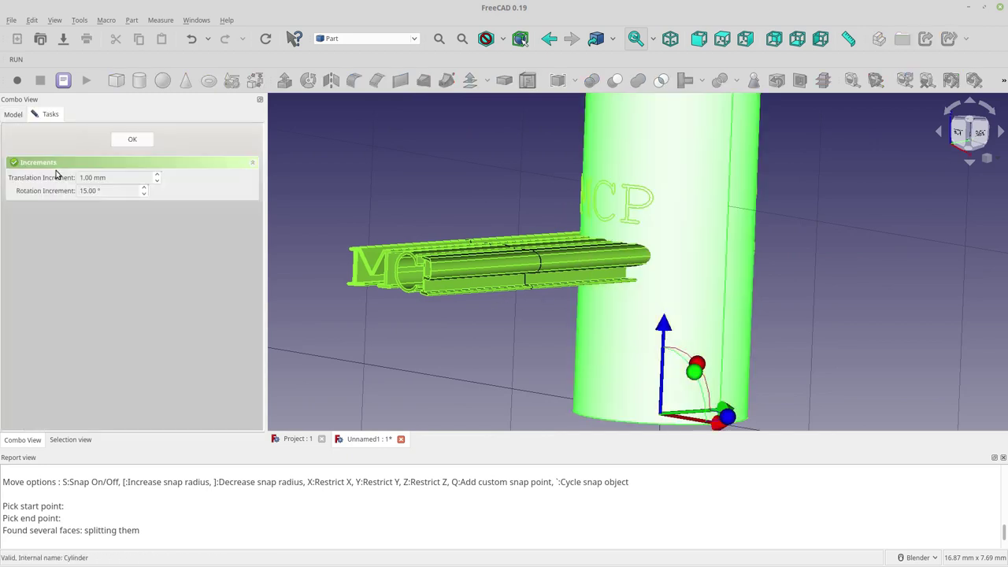
left_click(126, 141)
left_click(83, 228)
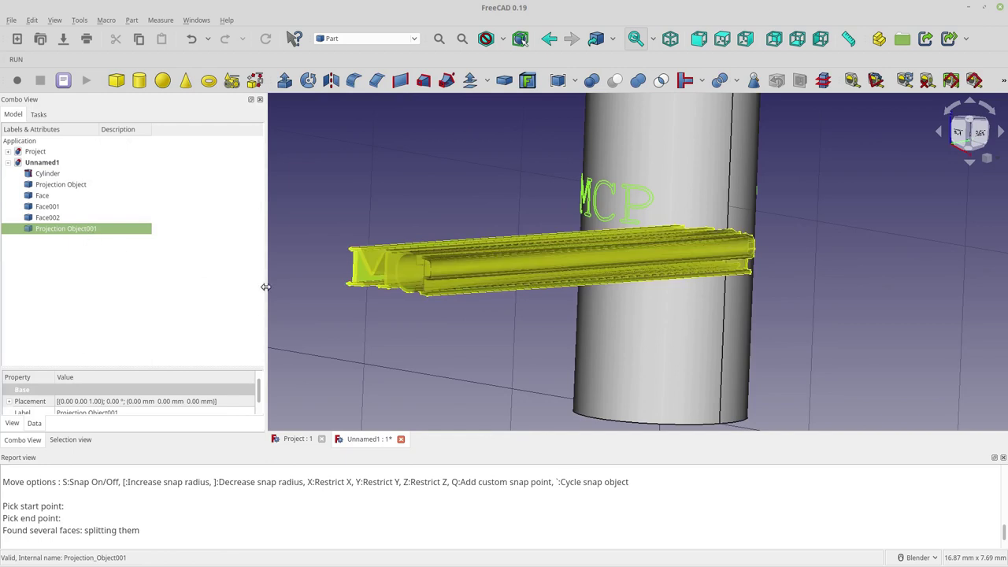
middle_click_drag(525, 382, 508, 370)
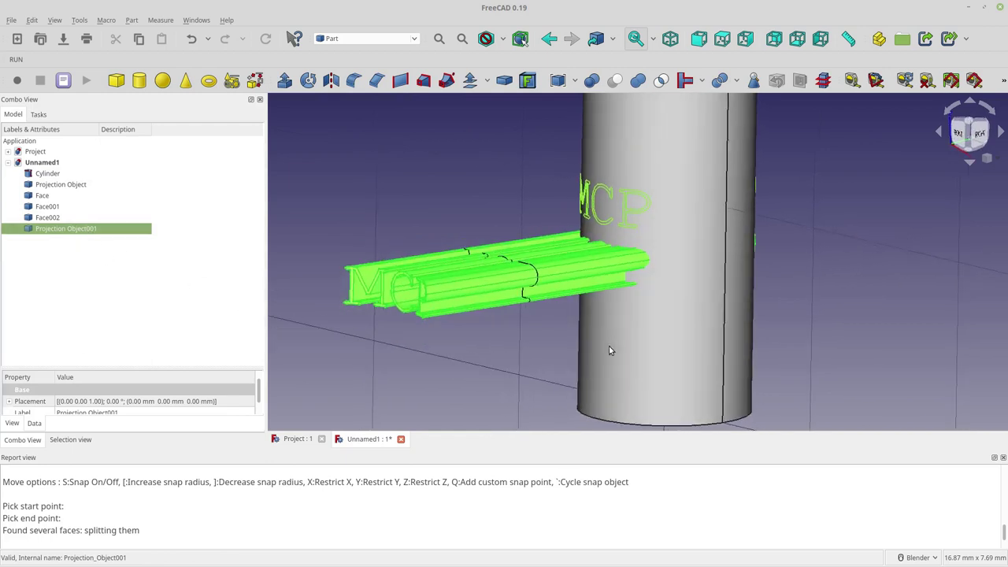
left_click(642, 329)
left_click(88, 230, "ctrl")
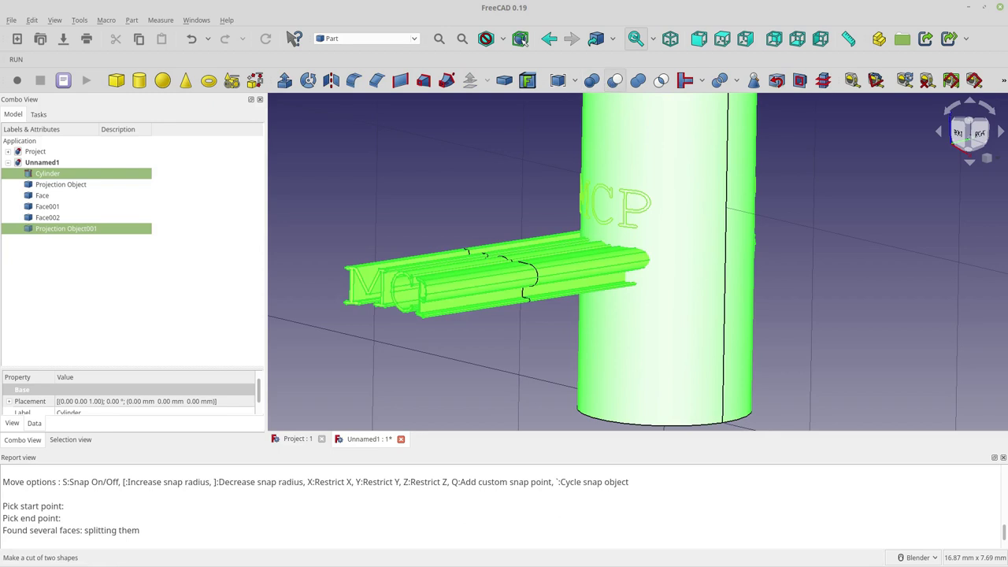
Cut Projection Object001 from the Cylinder with Boolean Cut and inspect the engraved MCP
left_click(615, 80)
middle_click_drag(480, 312, 446, 364)
scroll(604, 280, "up", 5)
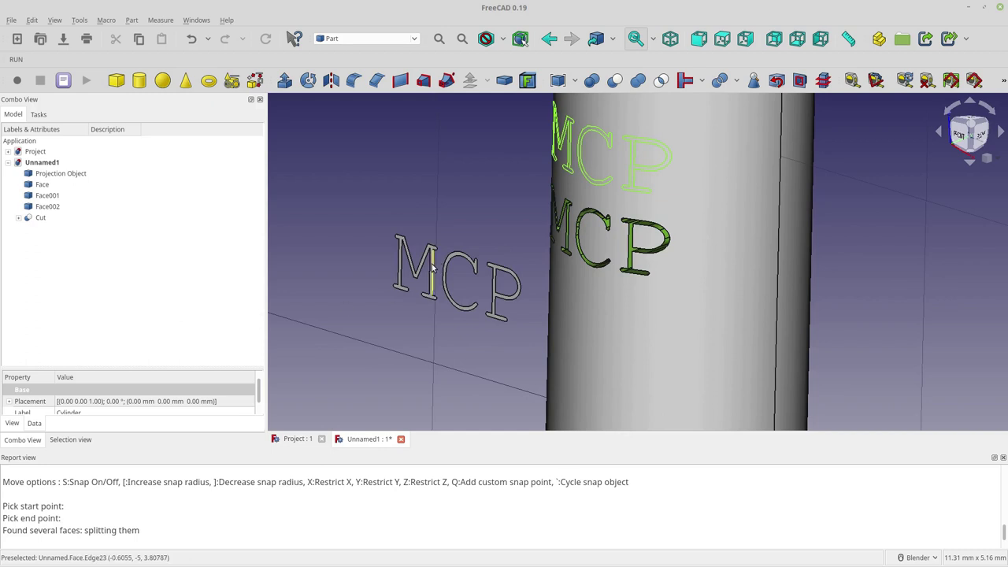
Unhide Projection Object001 inside the Cut and orbit around the extruded MCP solid
left_click(18, 218)
left_click(54, 240)
key("space")
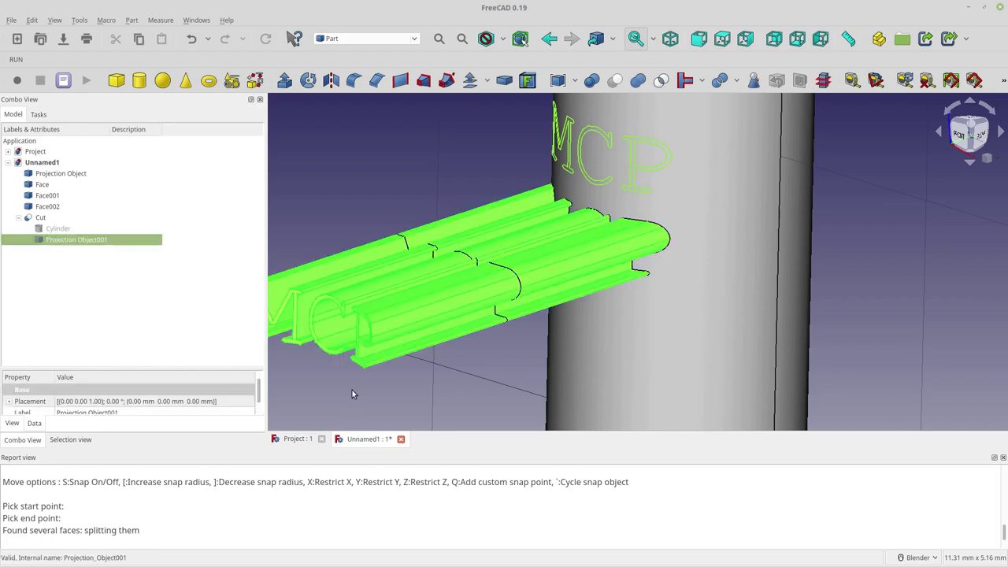
left_click(418, 394)
middle_click_drag(418, 394, 516, 357)
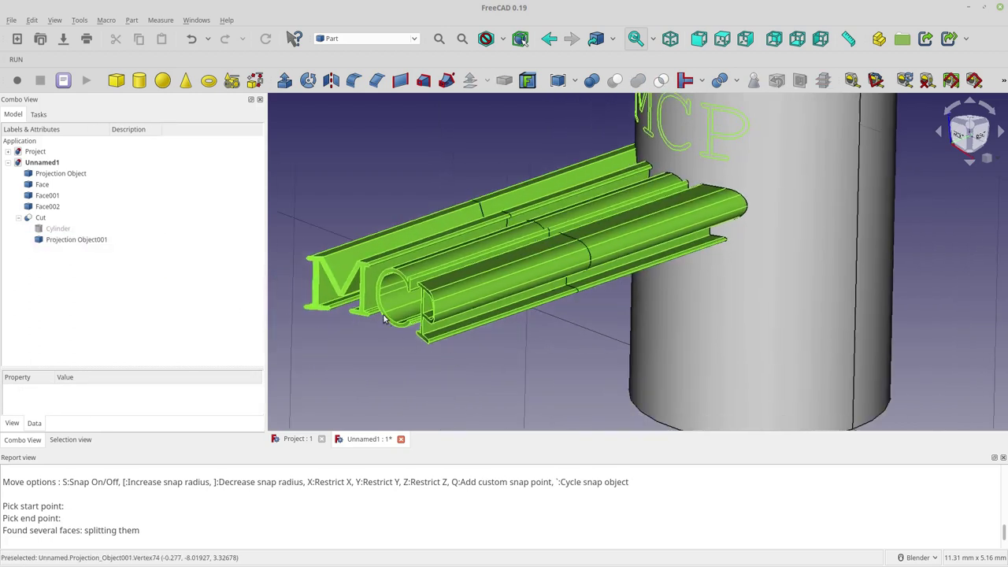
middle_click_drag(675, 205, 748, 299)
middle_click_drag(649, 358, 528, 351)
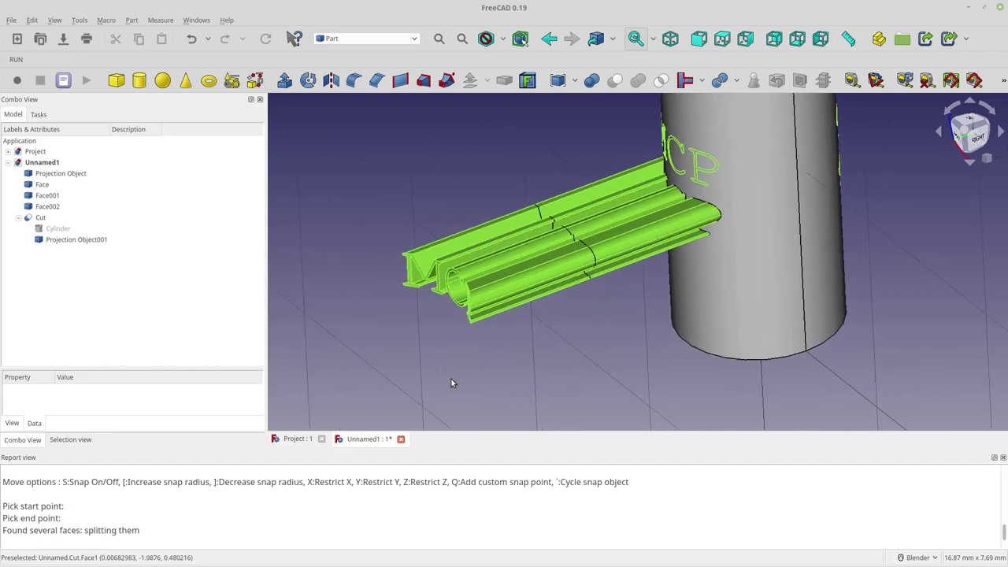
middle_click_drag(517, 370, 581, 355)
middle_click_drag(841, 372, 837, 386)
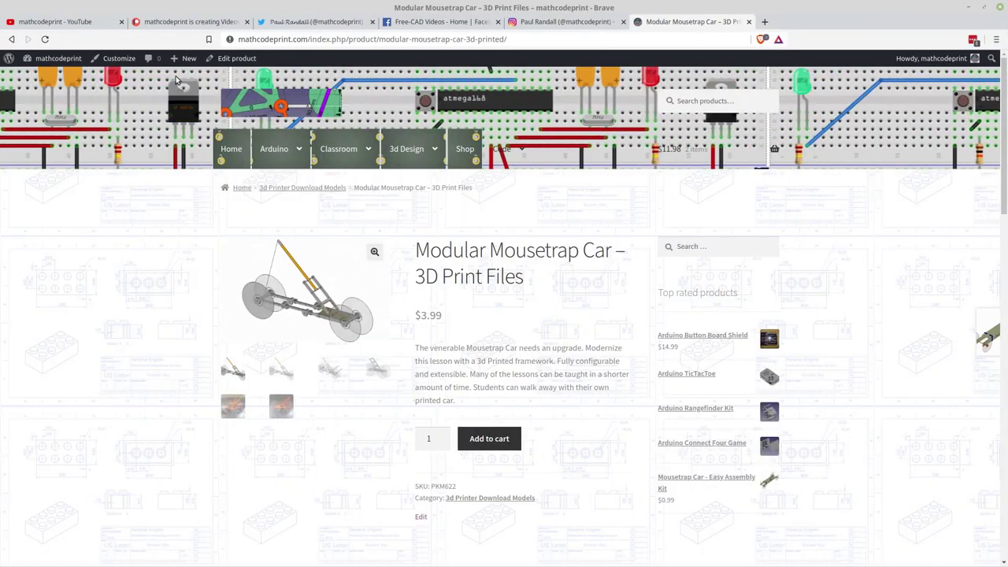
Scroll through the mathcodeprint Patreon page in Brave, then return to the engraved cylinder in FreeCAD
left_click(158, 21)
scroll(239, 454, "down", 10)
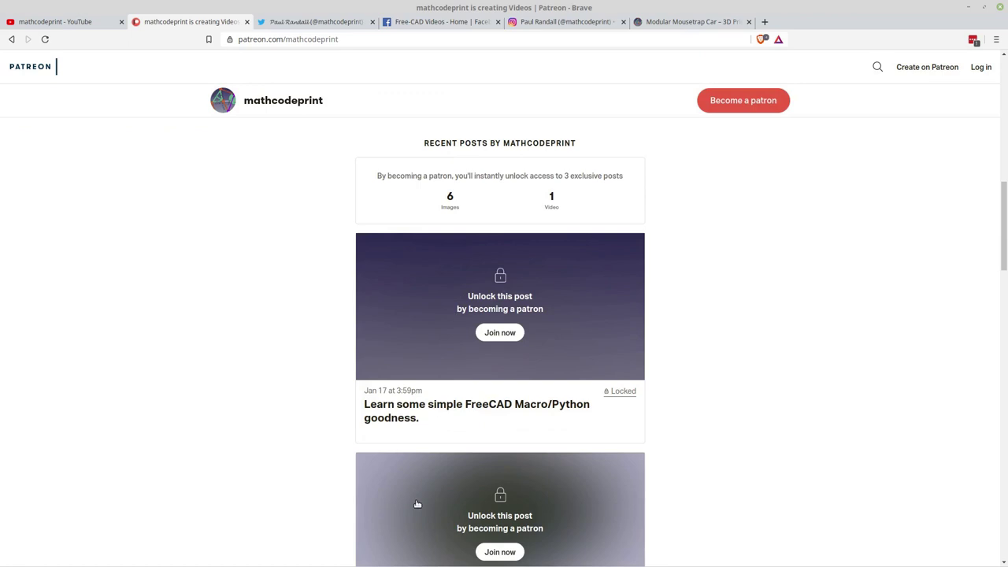
scroll(299, 406, "up", 6)
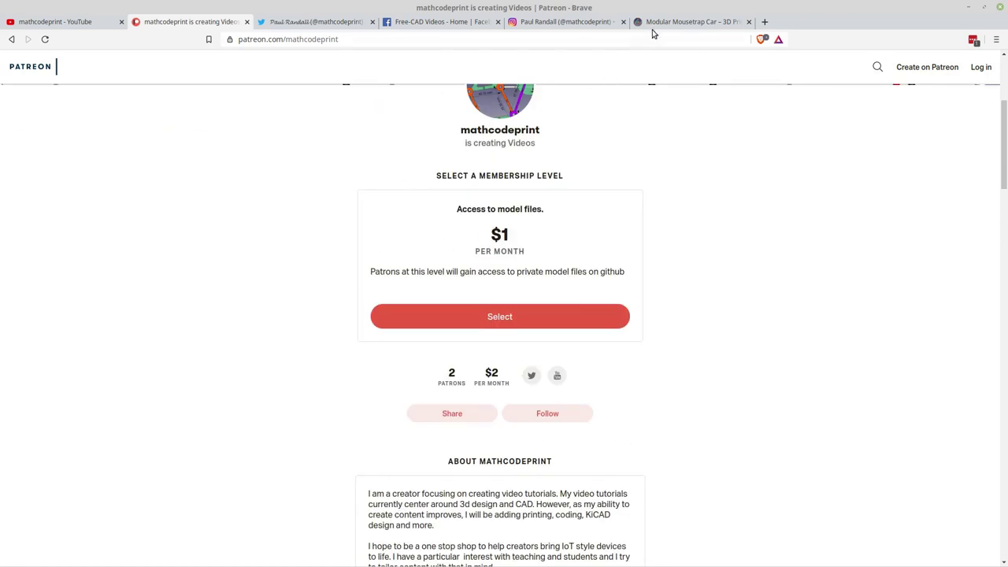
key("alt+Tab")
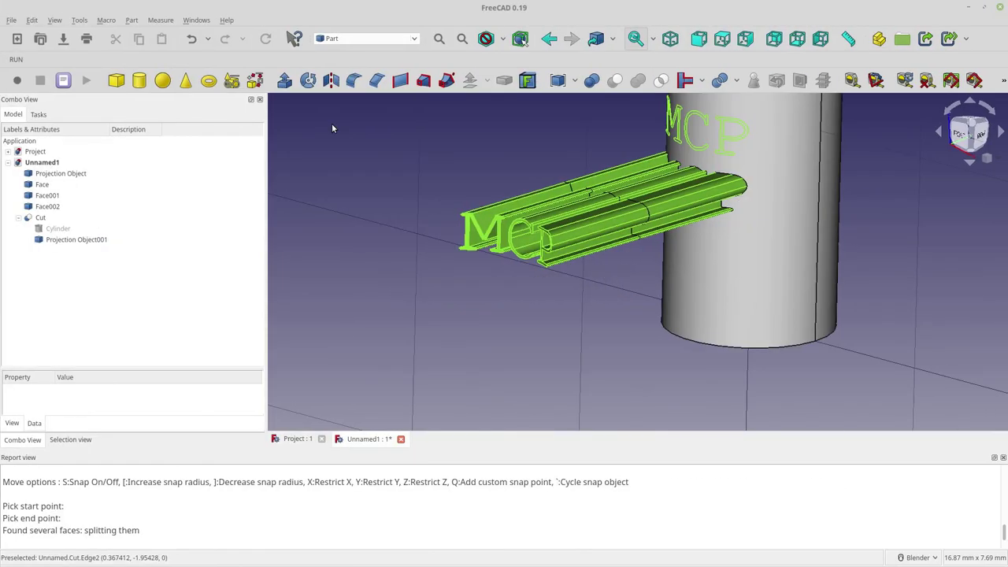